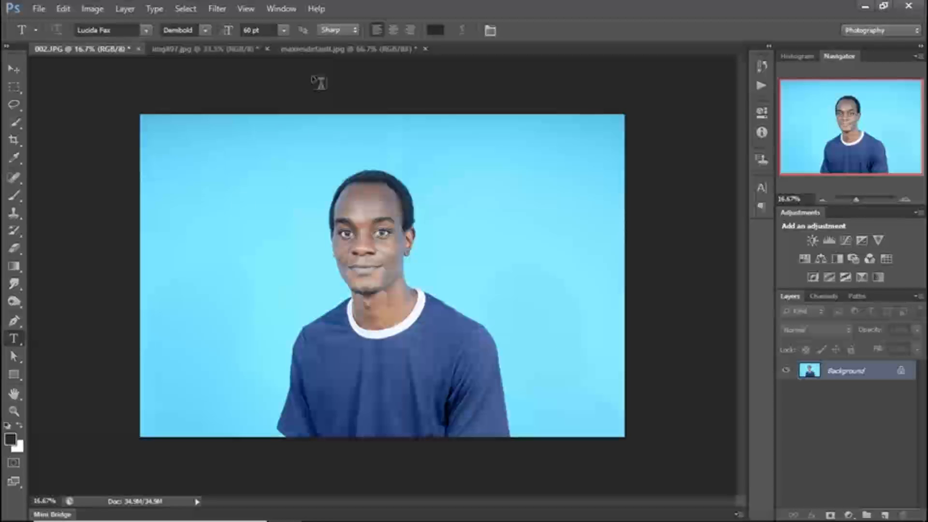
# - Look through the other open photos, img897.jpg and maxresdefault.jpg, and return to 002.JPG
pyautogui.click(235, 51)
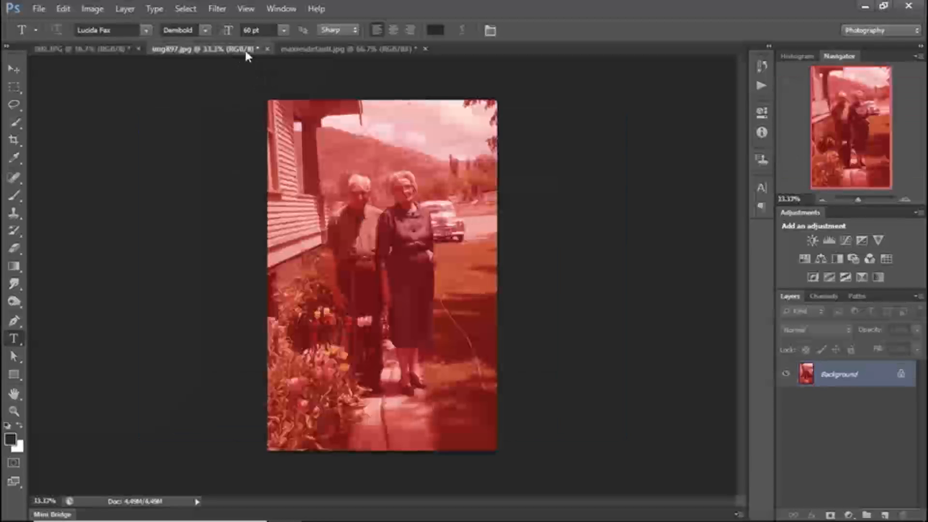
pyautogui.click(346, 48)
pyautogui.click(199, 48)
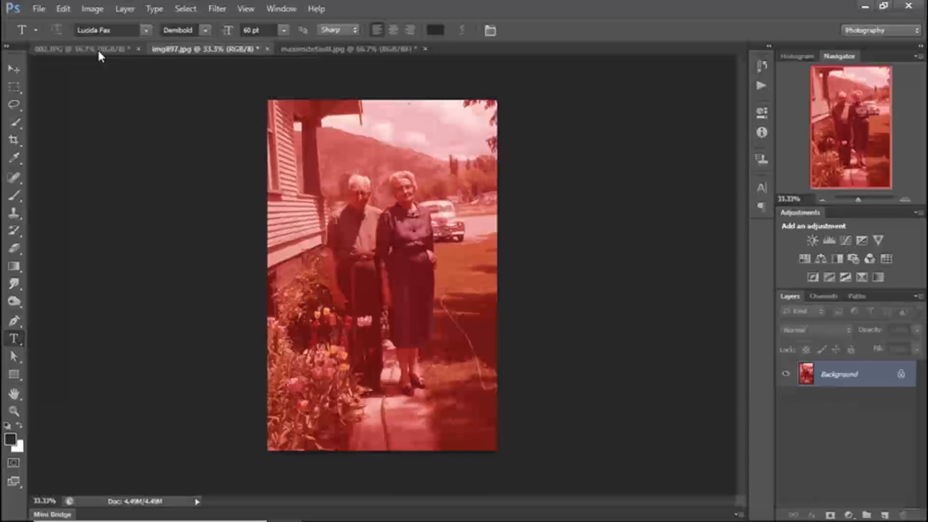
pyautogui.click(97, 48)
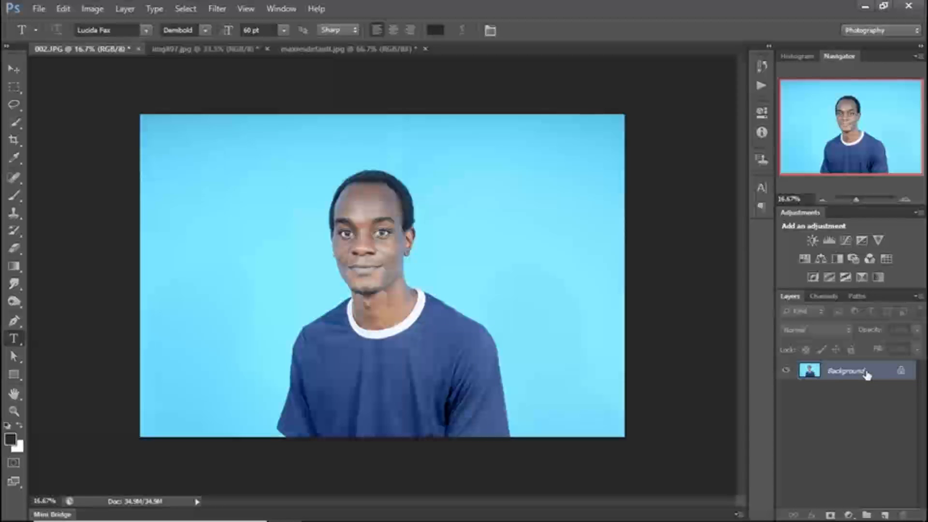
# - Duplicate the Background layer of 002.JPG once, removing any extra copy, and hide the original Background
pyautogui.hotkey('ctrl', 'j')
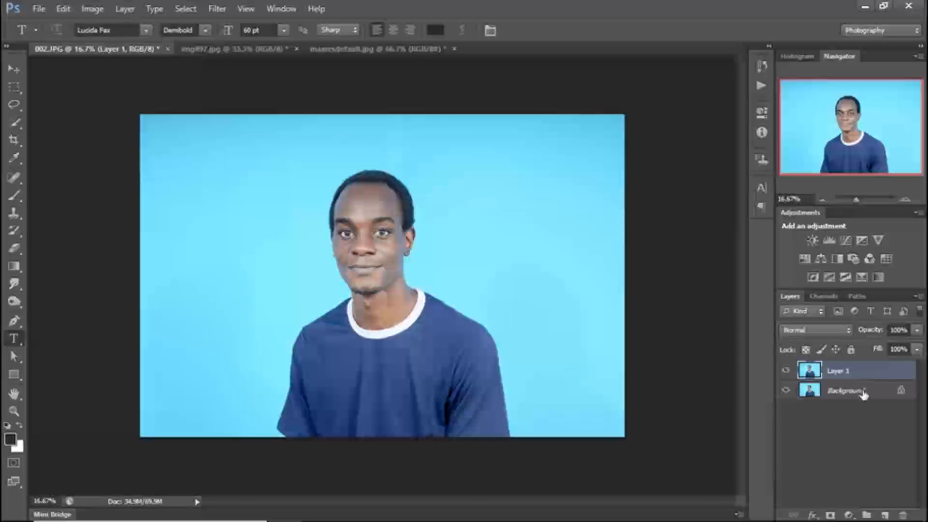
pyautogui.moveTo(864, 392); pyautogui.dragTo(884, 516)
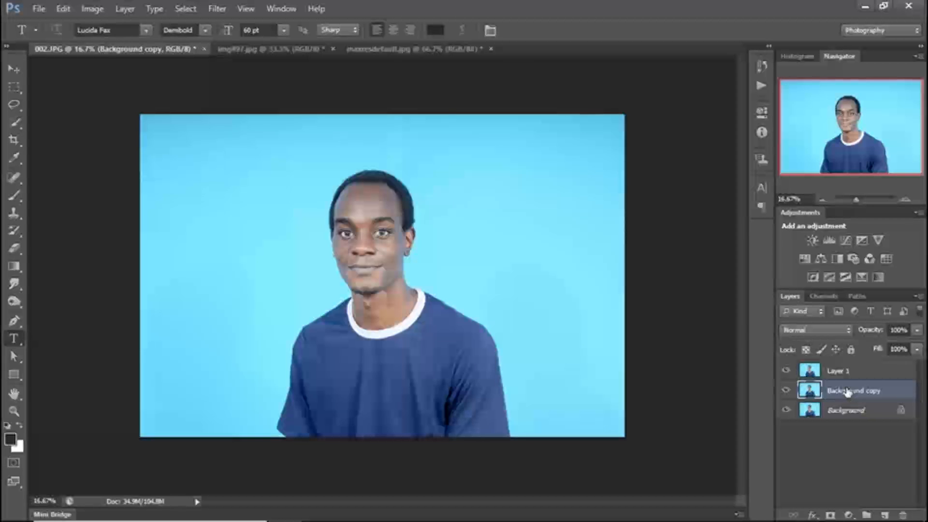
pyautogui.press('Delete')
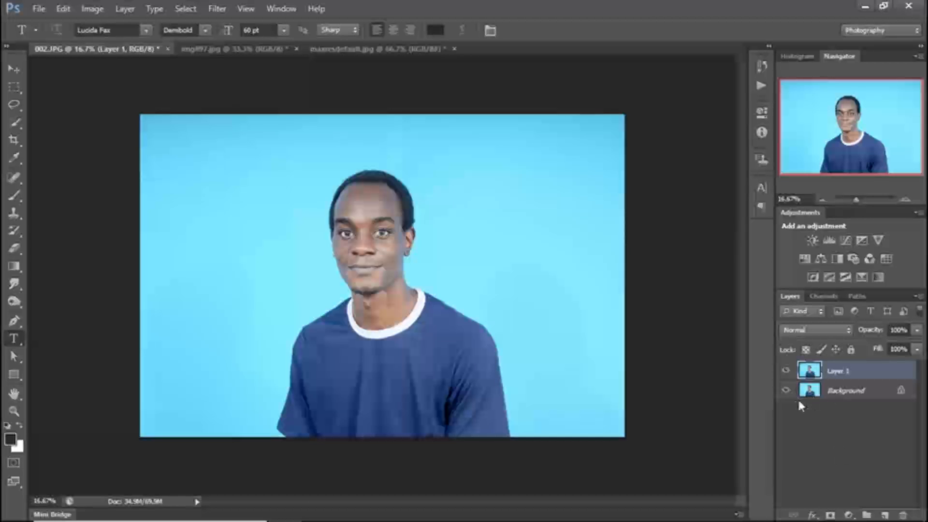
pyautogui.click(786, 391)
# - Add a Curves adjustment layer above the duplicated portrait layer
pyautogui.click(850, 516)
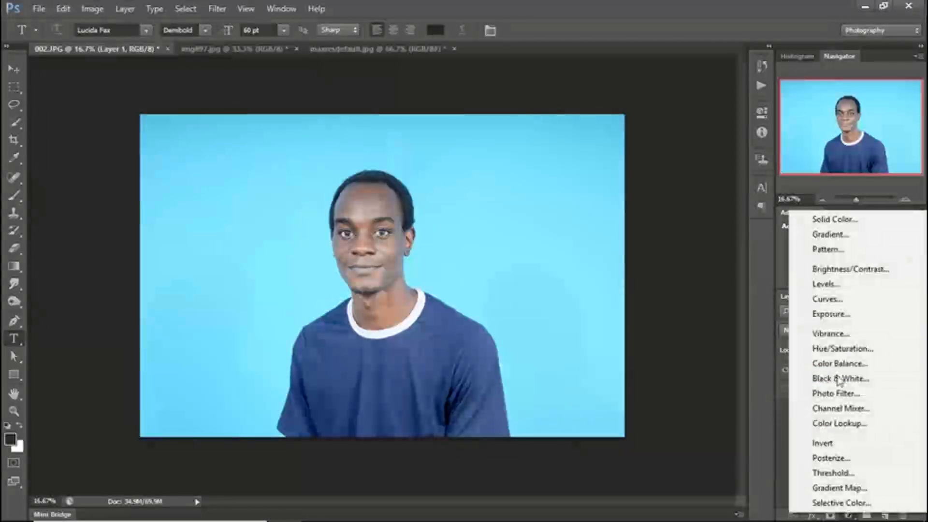
pyautogui.click(835, 300)
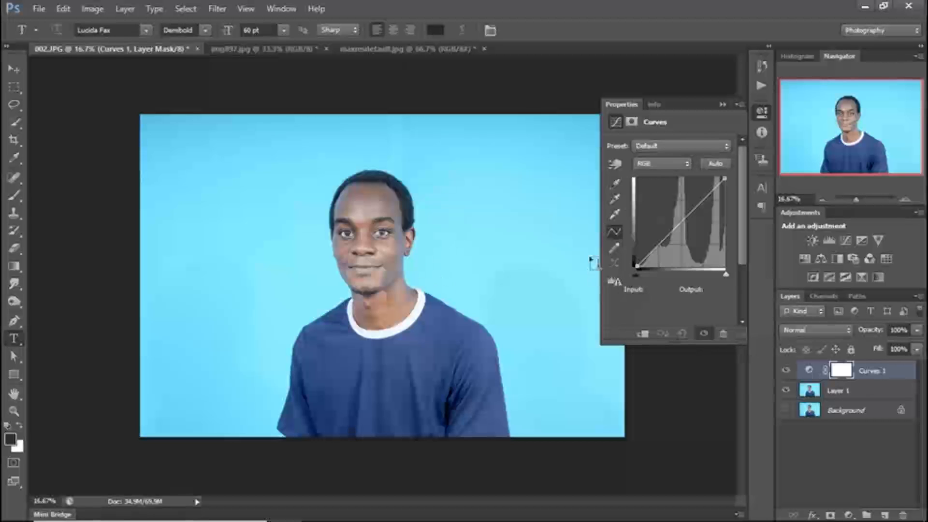
# - Examine the RGB values in the portrait's blue backdrop and compare the portrait with the two red-tinted photos
pyautogui.click(655, 105)
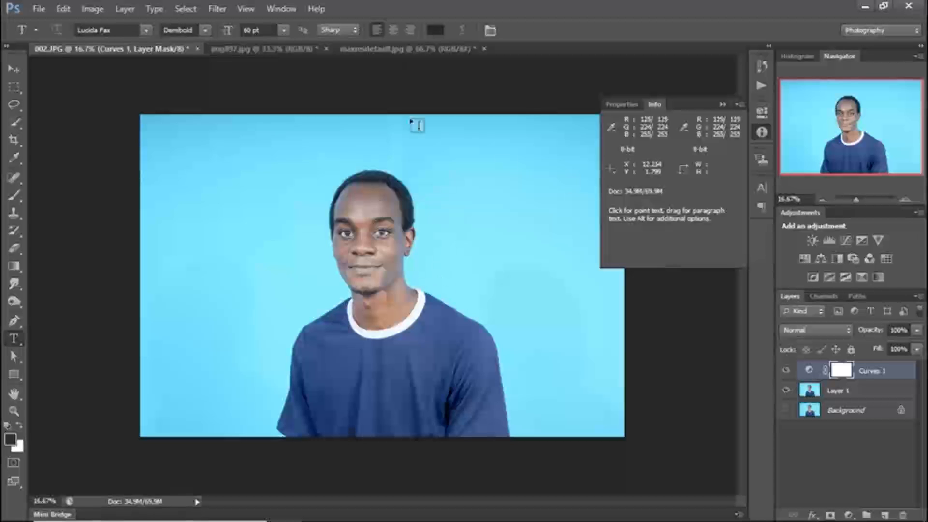
pyautogui.click(294, 47)
pyautogui.click(432, 48)
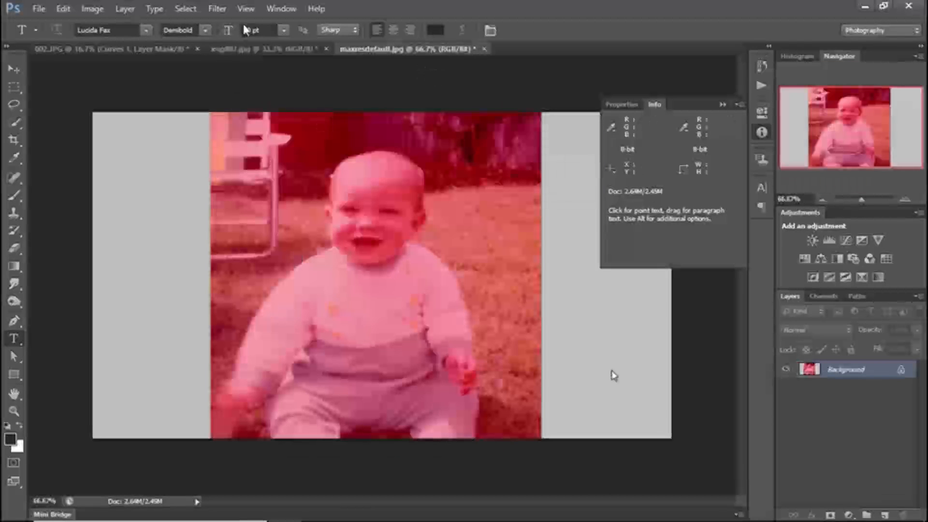
pyautogui.click(254, 48)
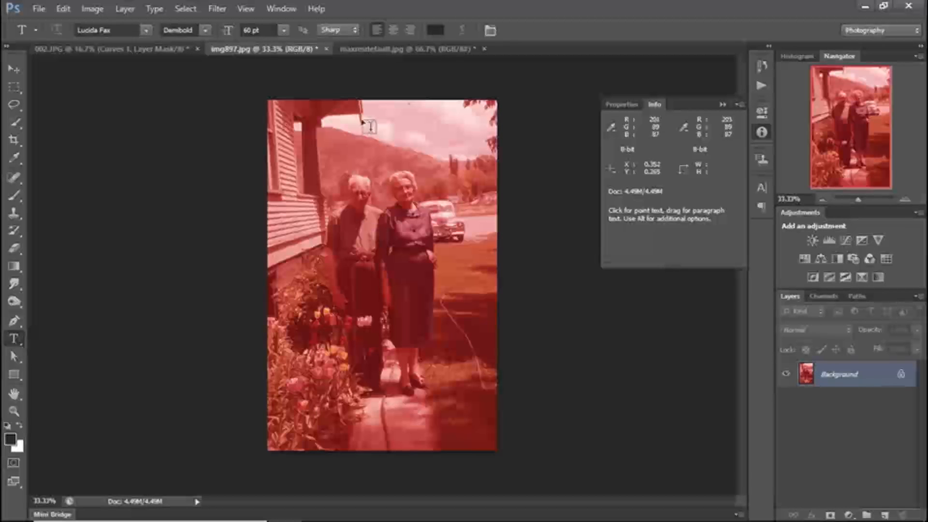
pyautogui.click(160, 51)
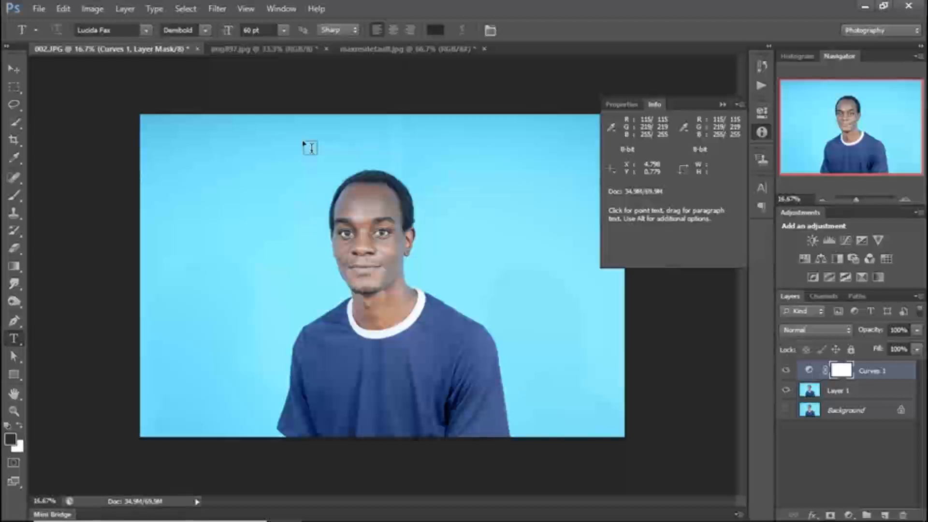
# - Preview the highlight clipping in Curves, restore the white input to 255, and set the white point from the shirt's white collar
pyautogui.click(622, 103)
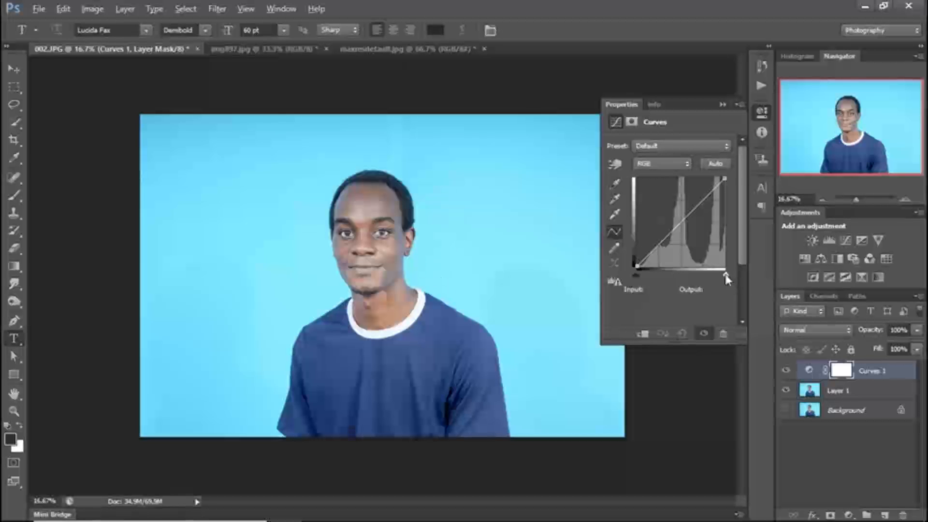
pyautogui.press('alt')
pyautogui.moveTo(726, 274); pyautogui.dragTo(718, 274)
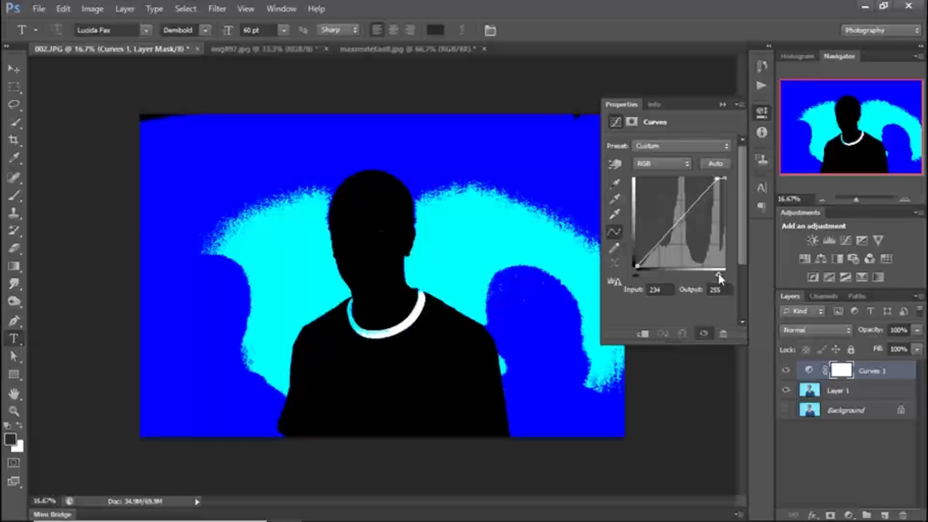
pyautogui.moveTo(718, 275); pyautogui.dragTo(719, 276)
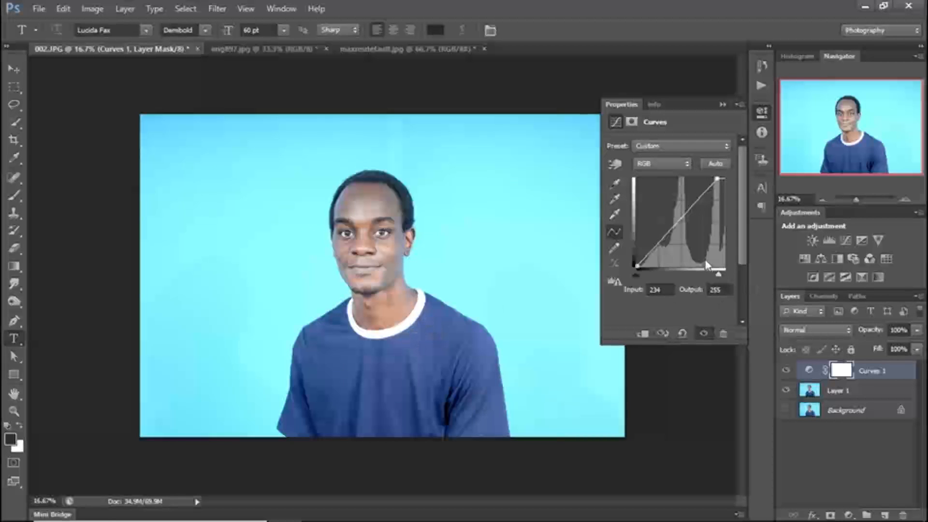
pyautogui.moveTo(719, 277); pyautogui.dragTo(726, 274)
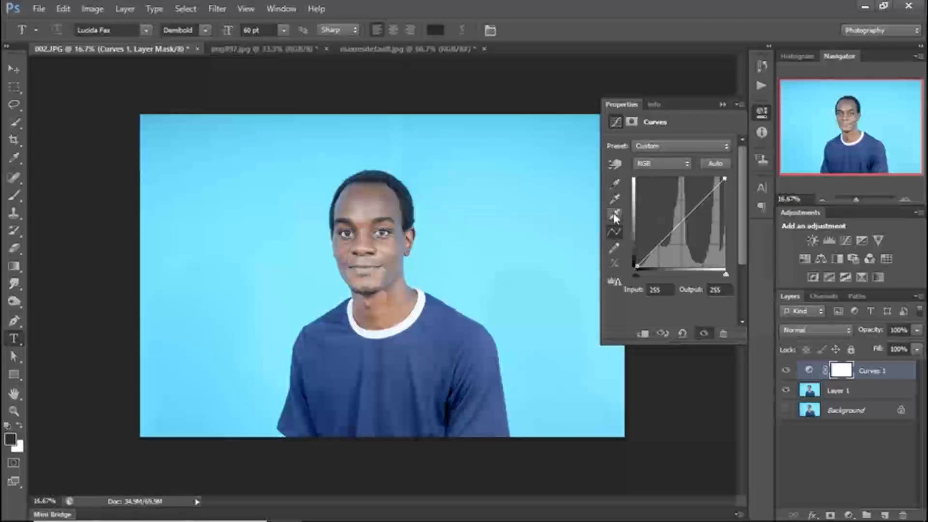
pyautogui.click(614, 216)
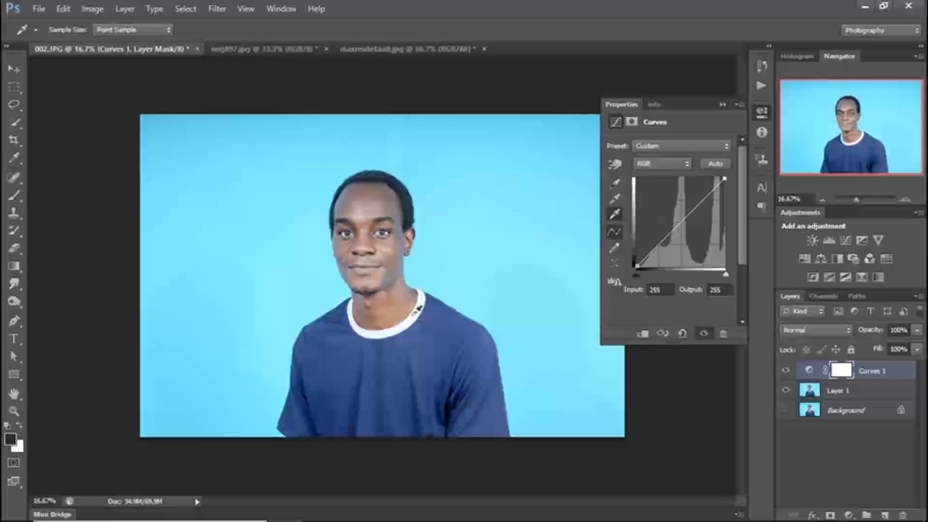
pyautogui.click(416, 310)
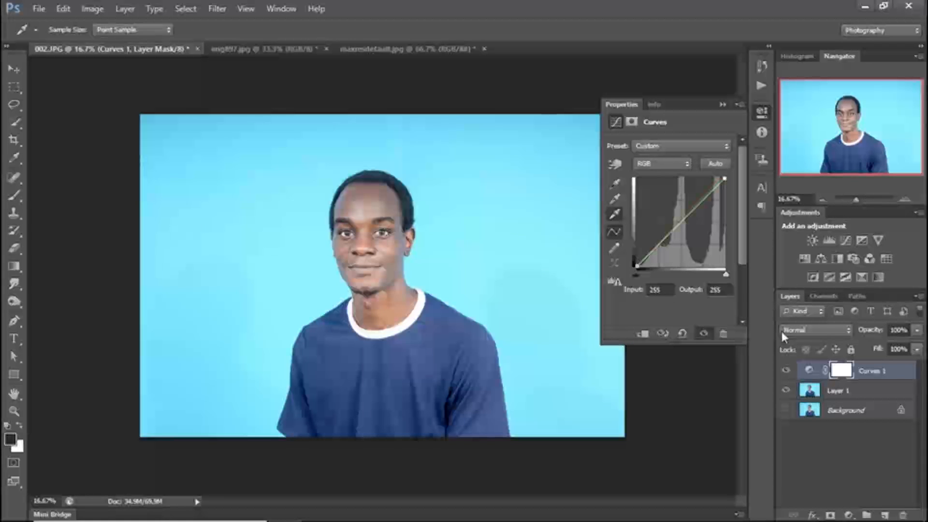
# - Compare the portrait with and without the Curves white-point correction, leaving the adjustment layer visible
pyautogui.click(786, 372)
pyautogui.click(786, 372)
pyautogui.click(786, 372)
pyautogui.click(786, 372)
pyautogui.click(786, 372)
pyautogui.click(786, 372)
pyautogui.click(786, 372)
pyautogui.click(786, 371)
pyautogui.click(785, 372)
pyautogui.click(785, 371)
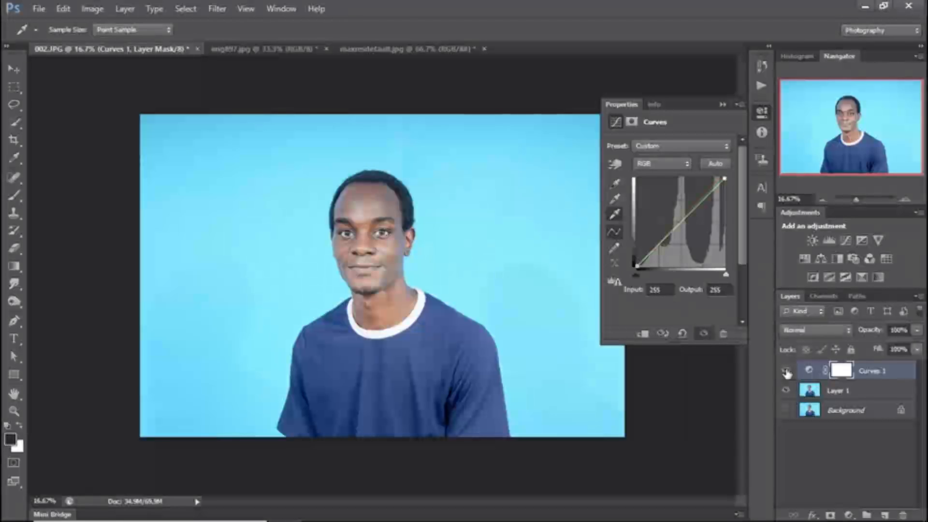
pyautogui.click(786, 372)
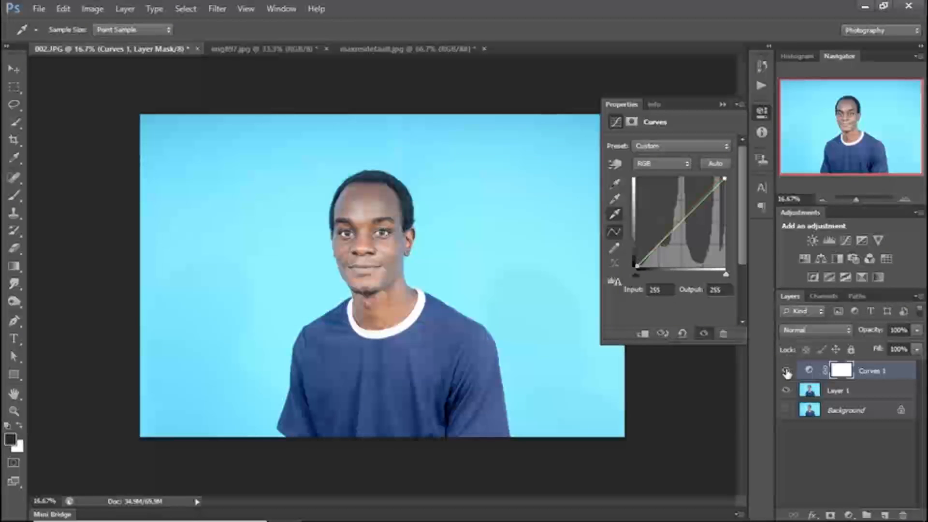
# - Preview the shadow clipping in Curves and set the black point by sampling the dark fold beside the shirt sleeve
pyautogui.click(615, 184)
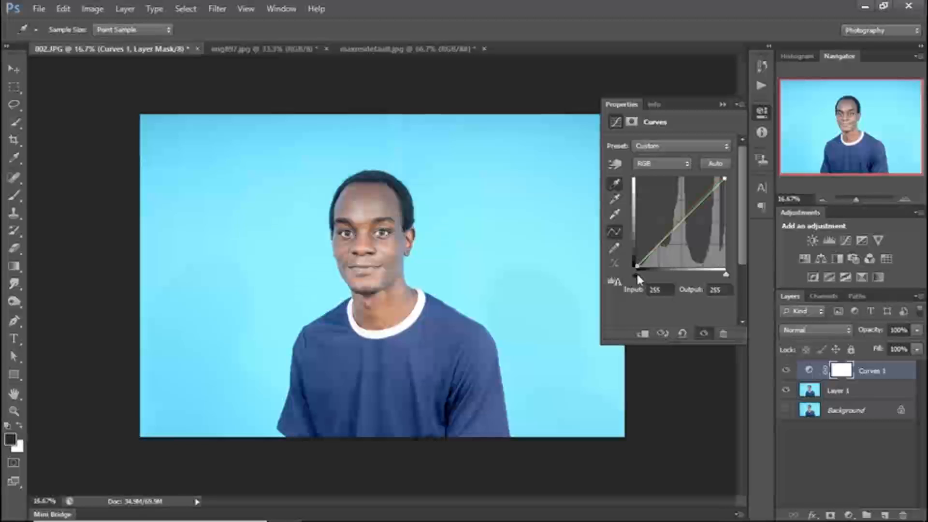
pyautogui.moveTo(636, 273); pyautogui.dragTo(637, 272)
pyautogui.press('alt')
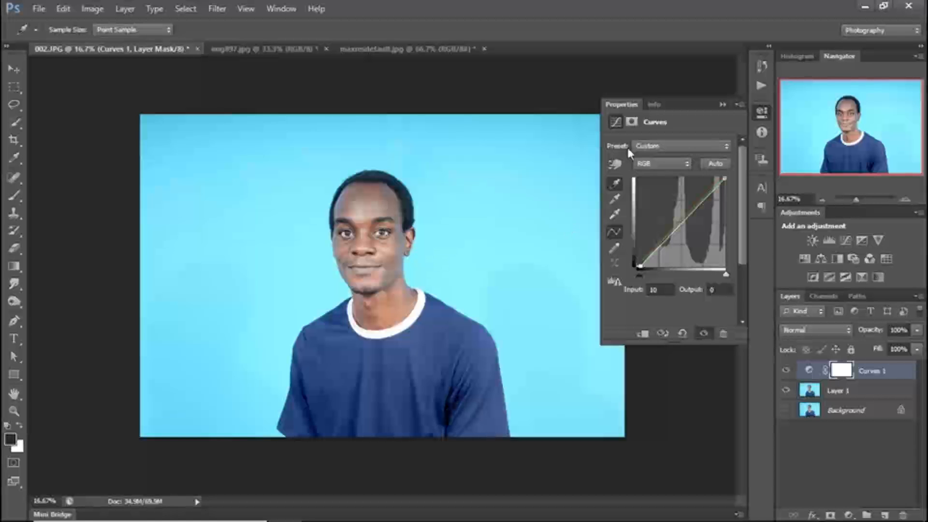
pyautogui.click(616, 183)
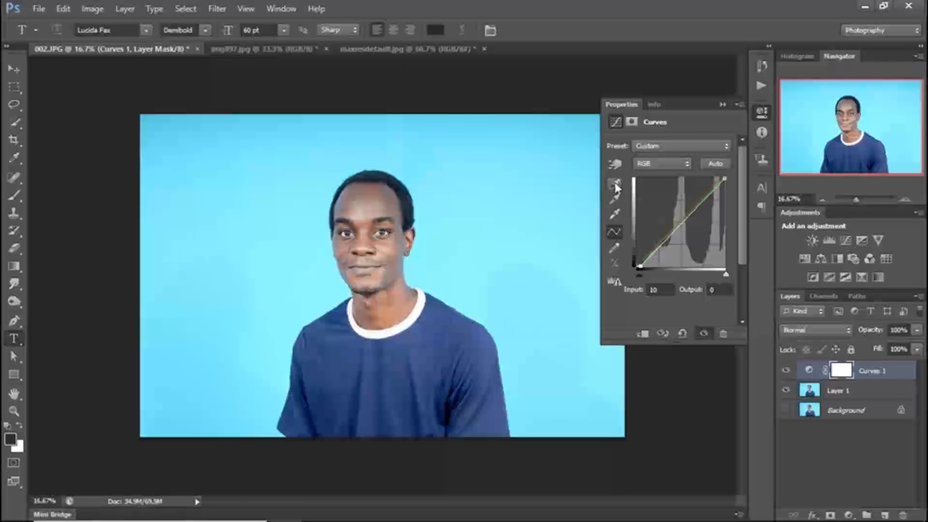
pyautogui.click(615, 184)
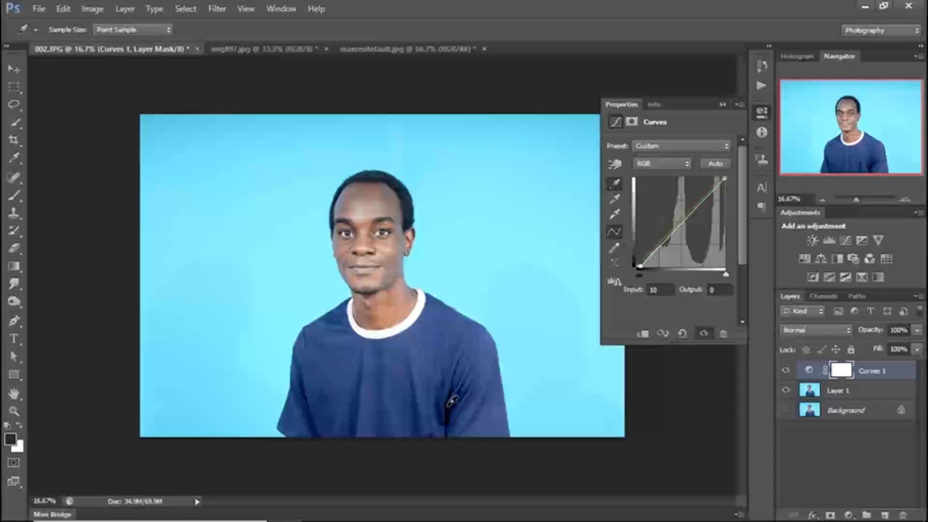
pyautogui.click(450, 403)
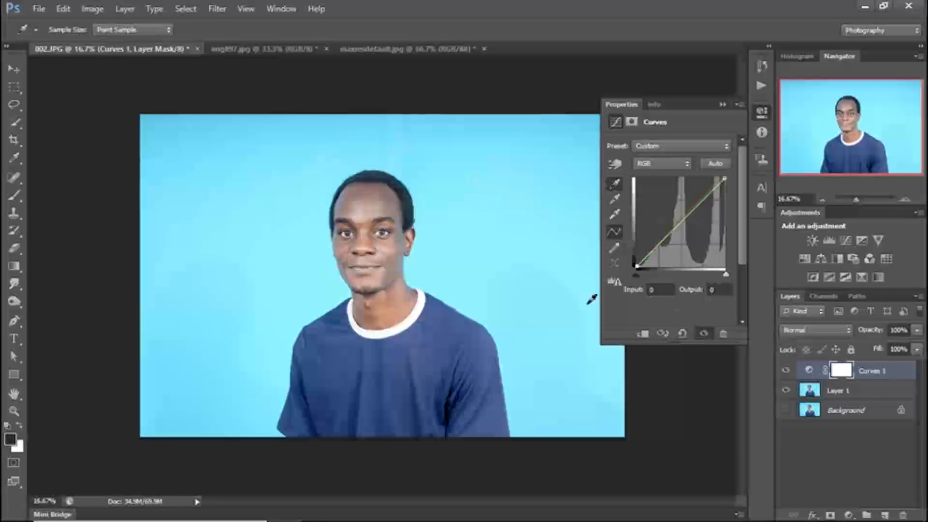
# - Compare the portrait before and after the combined black- and white-point correction, leaving the Curves layer visible
pyautogui.click(786, 371)
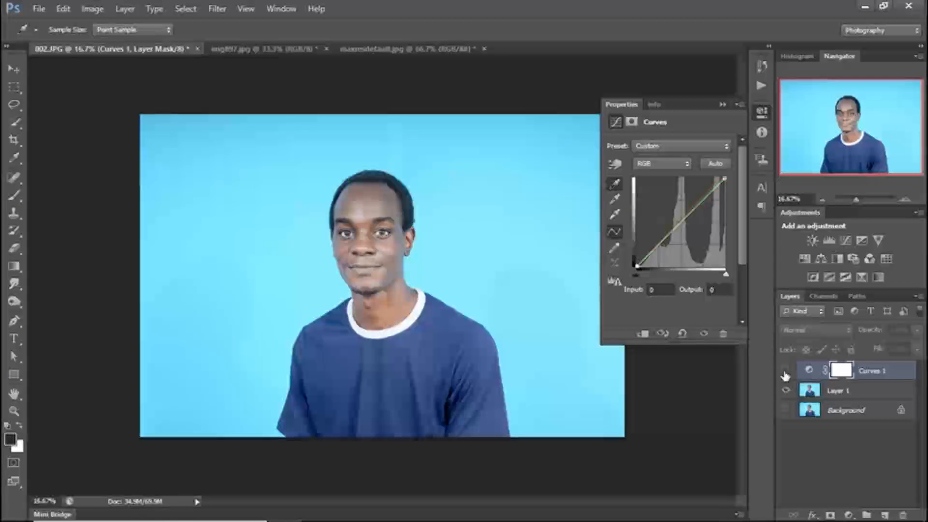
pyautogui.click(786, 371)
pyautogui.click(786, 371)
pyautogui.click(786, 371)
pyautogui.click(786, 371)
pyautogui.click(786, 371)
pyautogui.click(785, 372)
pyautogui.click(786, 372)
pyautogui.click(786, 372)
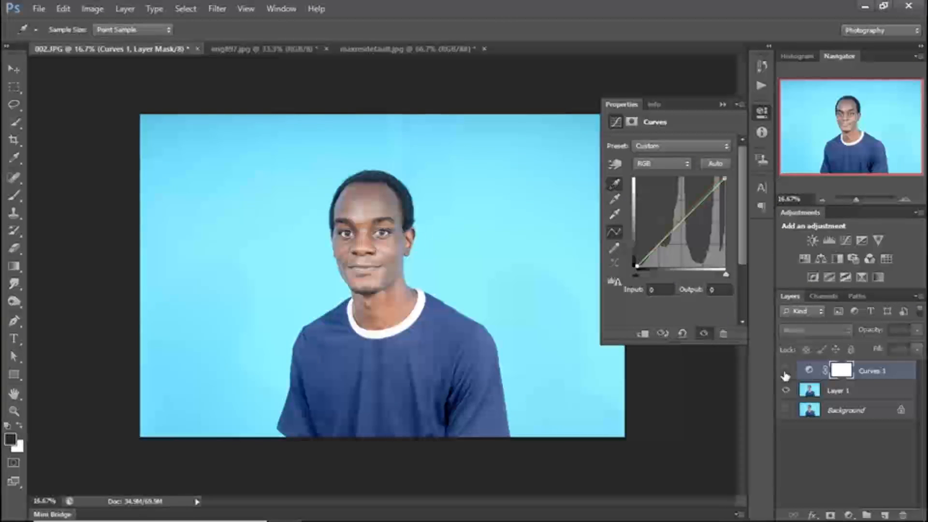
pyautogui.click(786, 372)
pyautogui.click(785, 371)
pyautogui.click(785, 371)
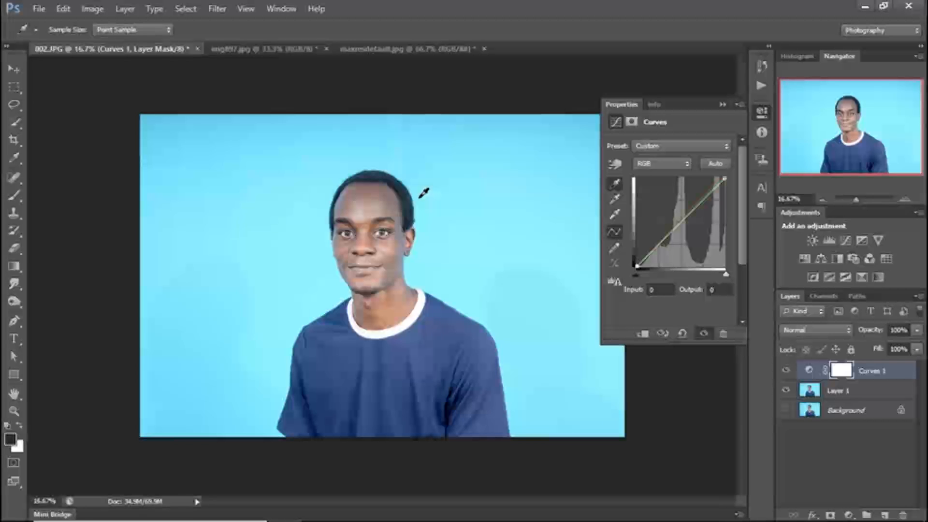
# - Switch to the red-tinted couple photo img897.jpg and collapse the Properties panel
pyautogui.click(295, 48)
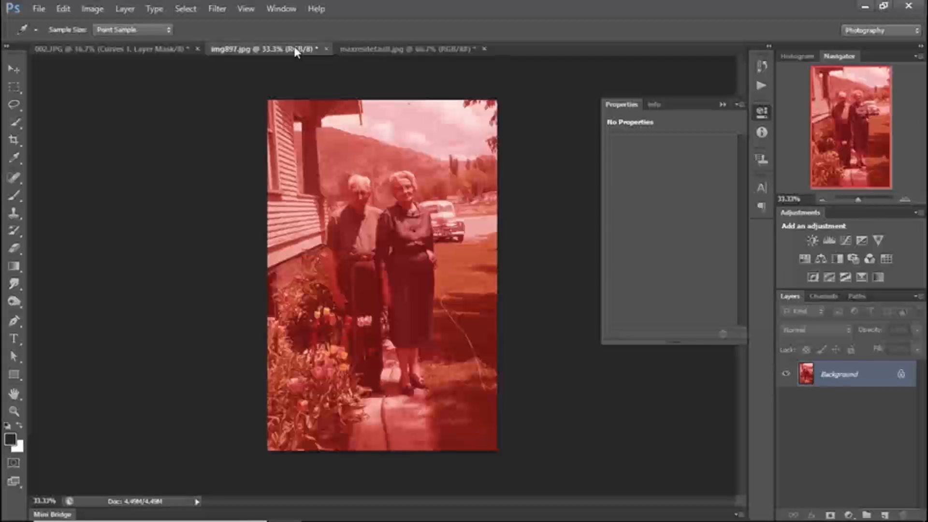
pyautogui.click(370, 46)
pyautogui.click(264, 50)
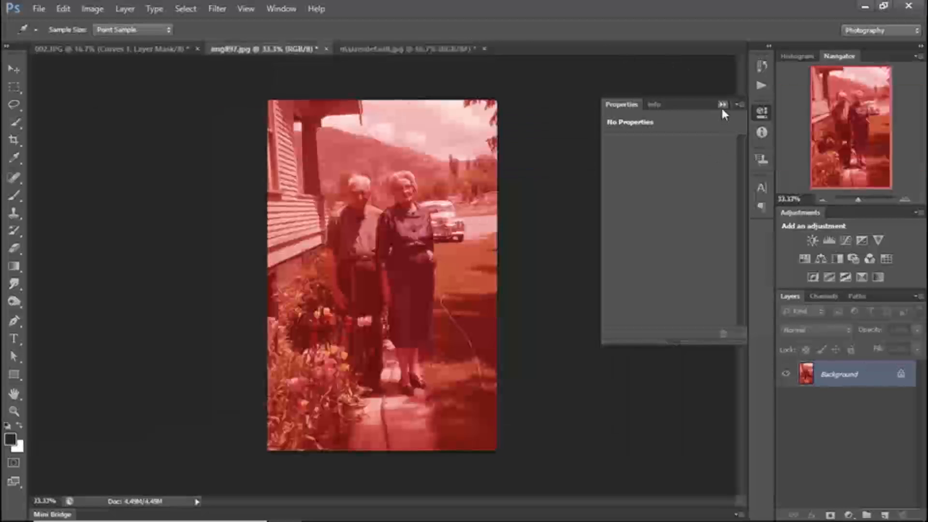
pyautogui.click(722, 105)
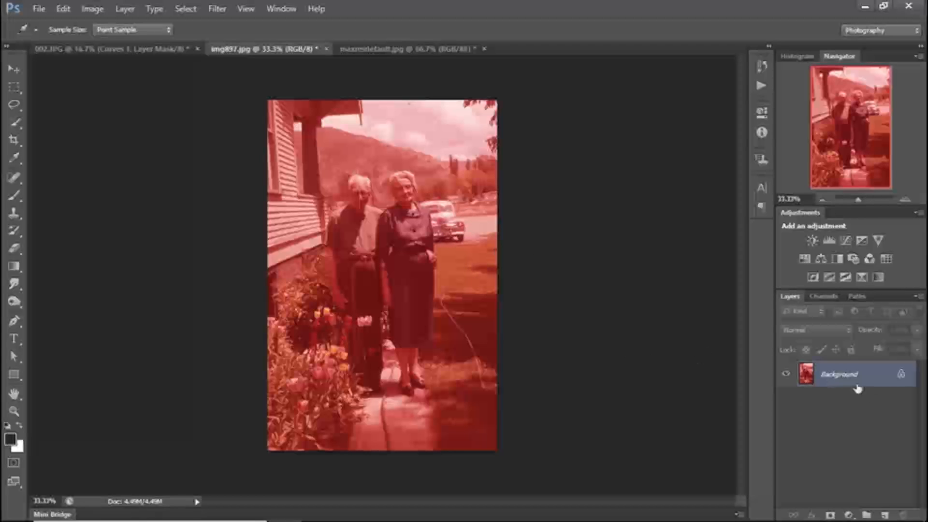
# - Duplicate the Background layer of img897.jpg and add a Curves adjustment layer above the copy
pyautogui.hotkey('ctrl', 'j')
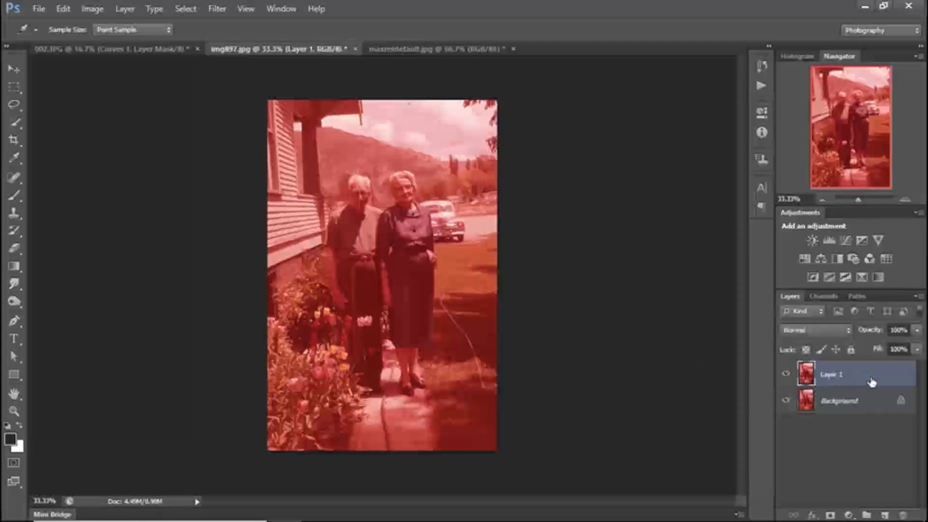
pyautogui.click(849, 515)
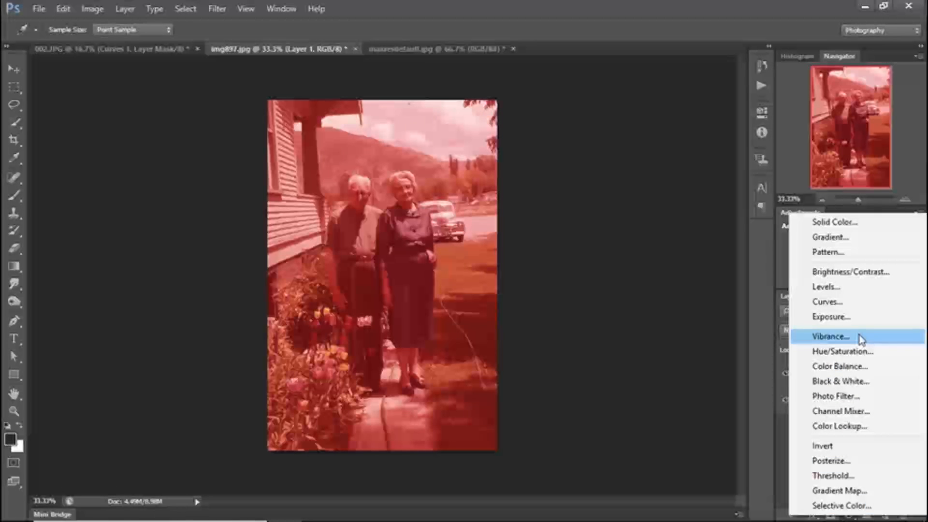
pyautogui.click(846, 312)
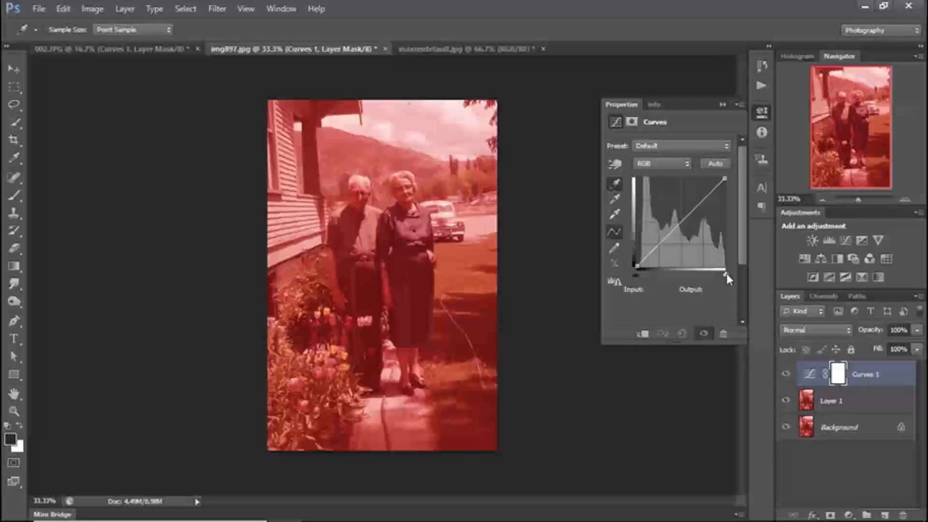
# - Preview the highlight clipping in Curves, return the white input to 255, and set the white point by sampling the parked car's roof
pyautogui.moveTo(728, 279); pyautogui.dragTo(723, 279)
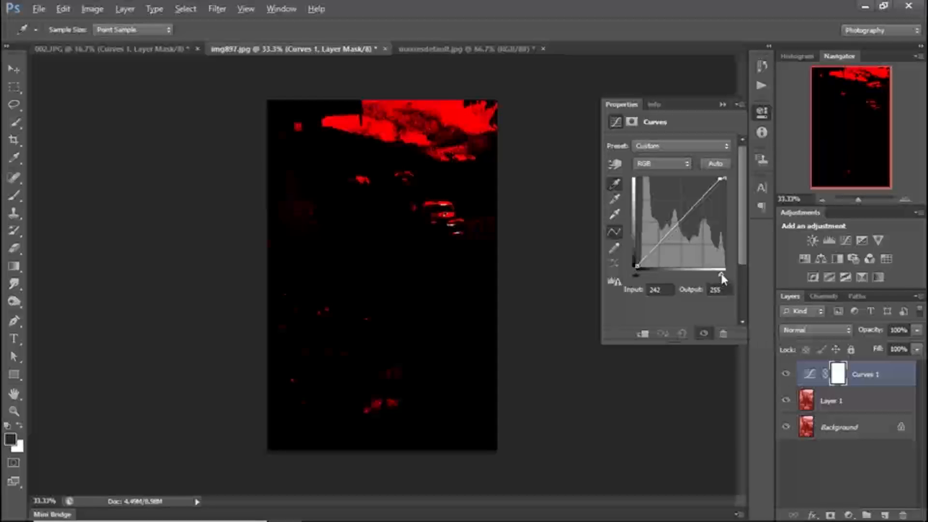
pyautogui.moveTo(723, 279)
pyautogui.mouseDown()
pyautogui.moveTo(709, 279)
pyautogui.moveTo(736, 274)
pyautogui.moveTo(710, 279)
pyautogui.mouseUp()
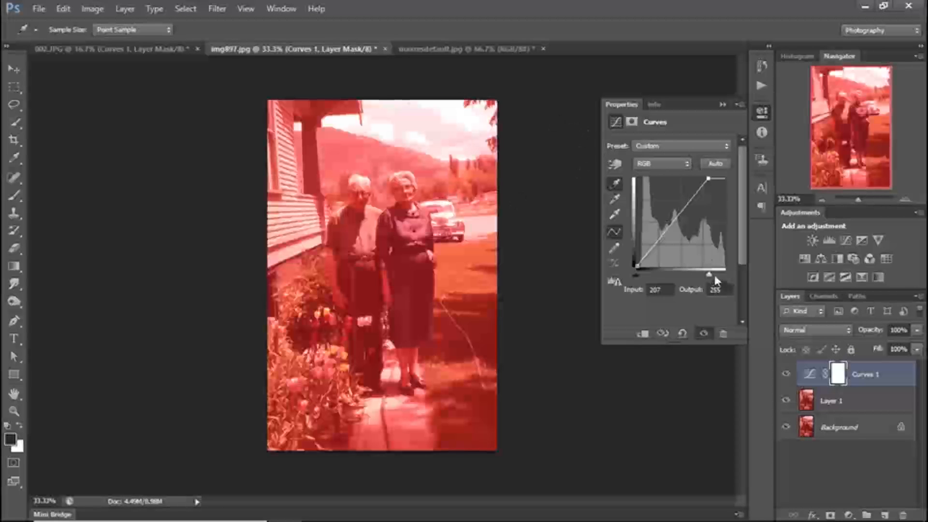
pyautogui.moveTo(709, 274); pyautogui.dragTo(729, 275)
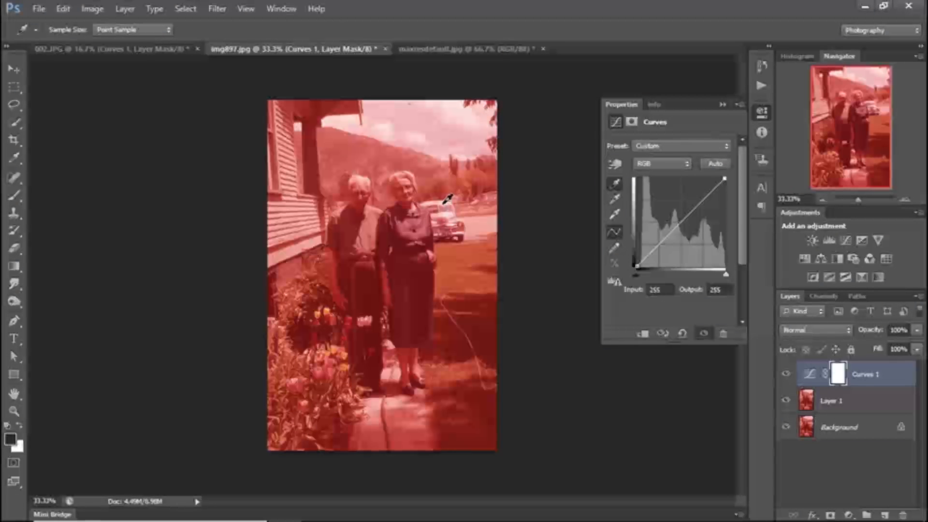
pyautogui.click(615, 216)
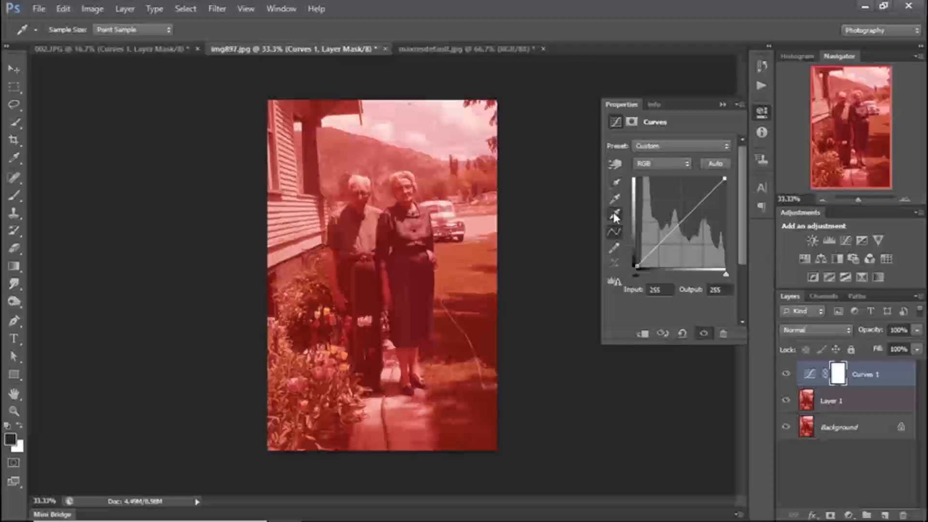
pyautogui.click(449, 197)
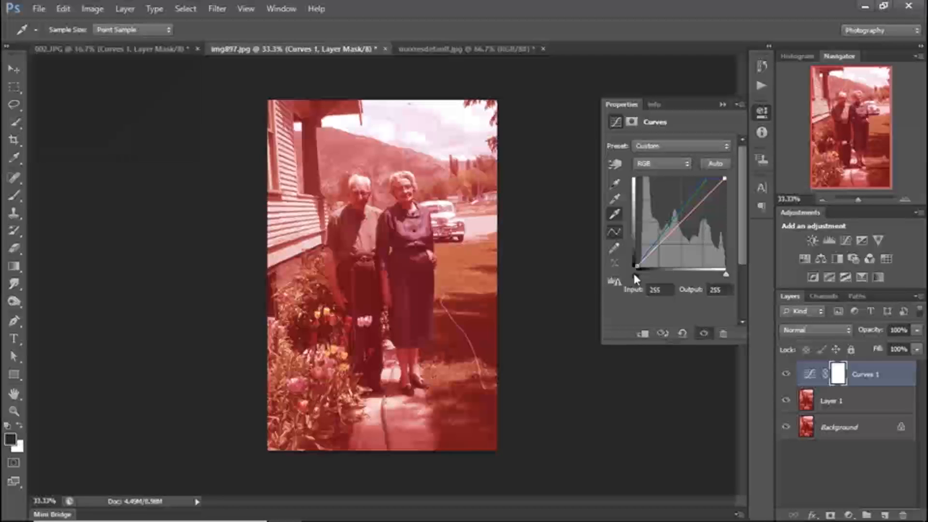
# - Preview the shadow clipping in Curves, return the black input to 0, and set the black point by sampling the woman's dark dress
pyautogui.keyDown('alt'); pyautogui.click(635, 275); pyautogui.keyUp('alt')
pyautogui.moveTo(637, 276); pyautogui.dragTo(674, 275)
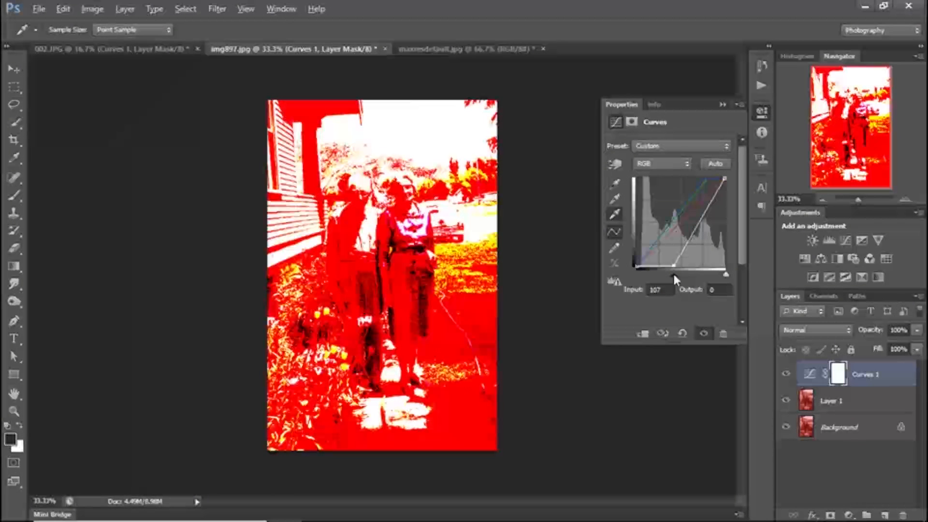
pyautogui.moveTo(674, 276)
pyautogui.mouseDown()
pyautogui.moveTo(665, 275)
pyautogui.moveTo(676, 276)
pyautogui.mouseUp()
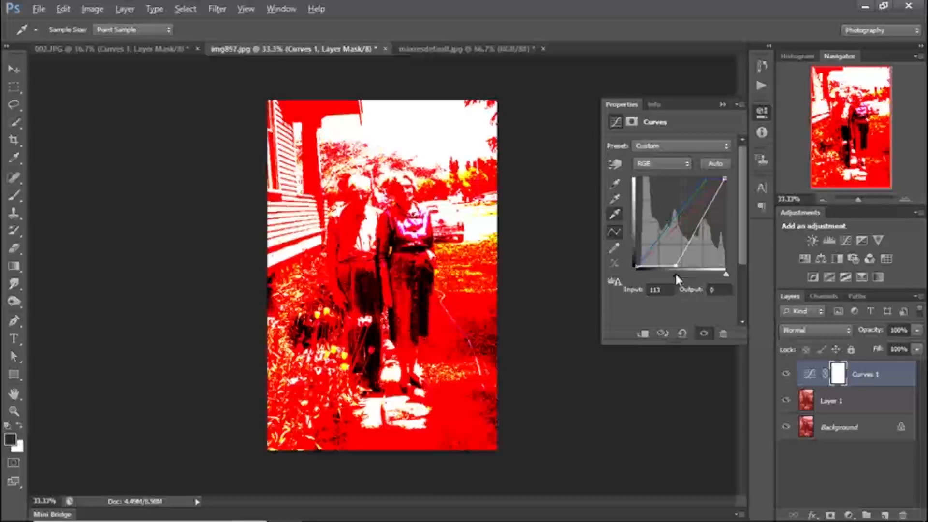
pyautogui.moveTo(676, 277); pyautogui.dragTo(676, 277)
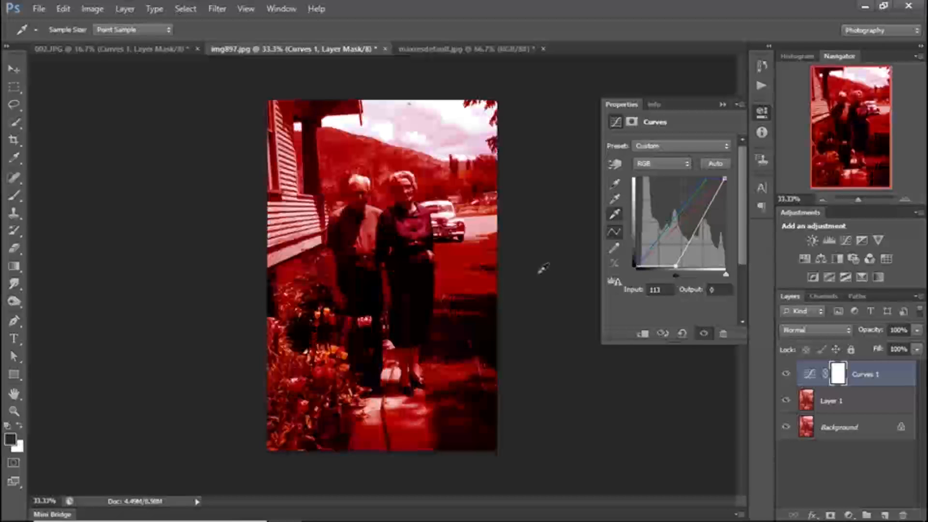
pyautogui.click(616, 184)
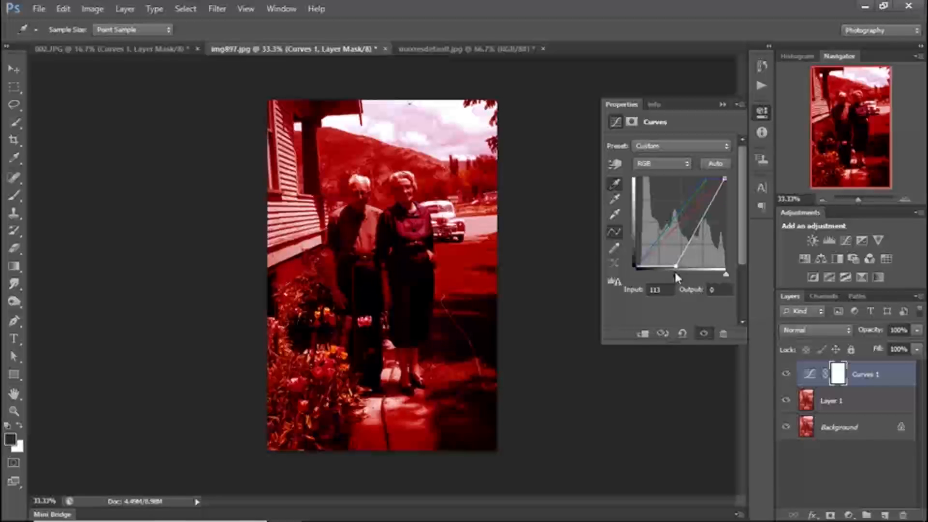
pyautogui.moveTo(675, 272); pyautogui.dragTo(653, 277)
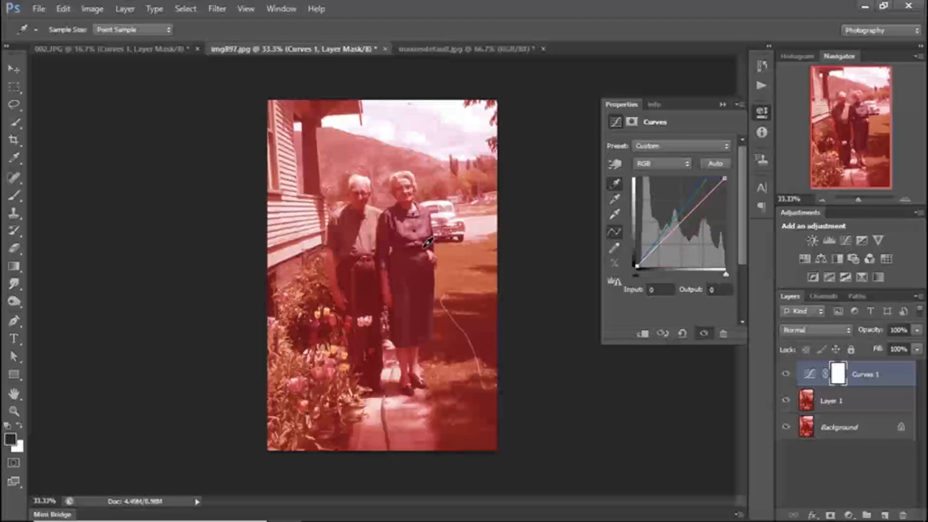
pyautogui.click(426, 244)
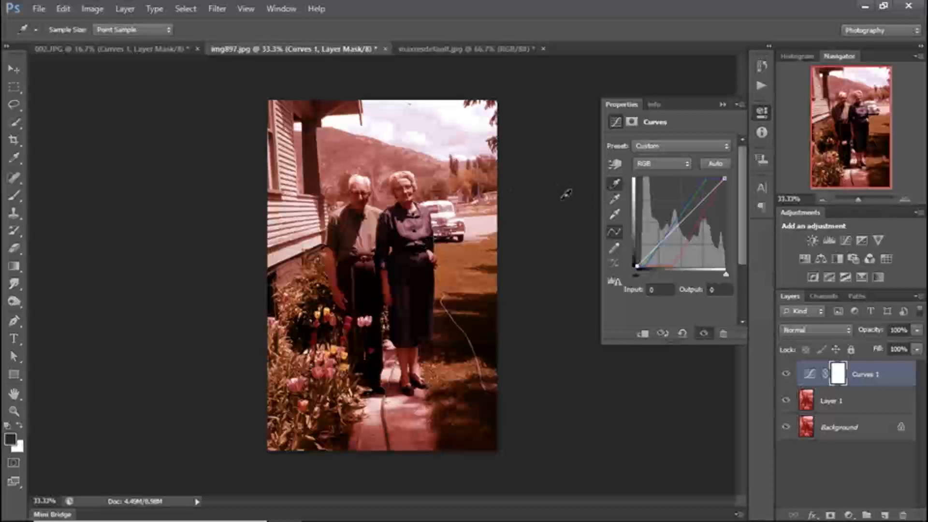
# - Set the grey point by sampling the parked car and compare the couple photo with and without the Curves correction
pyautogui.click(616, 202)
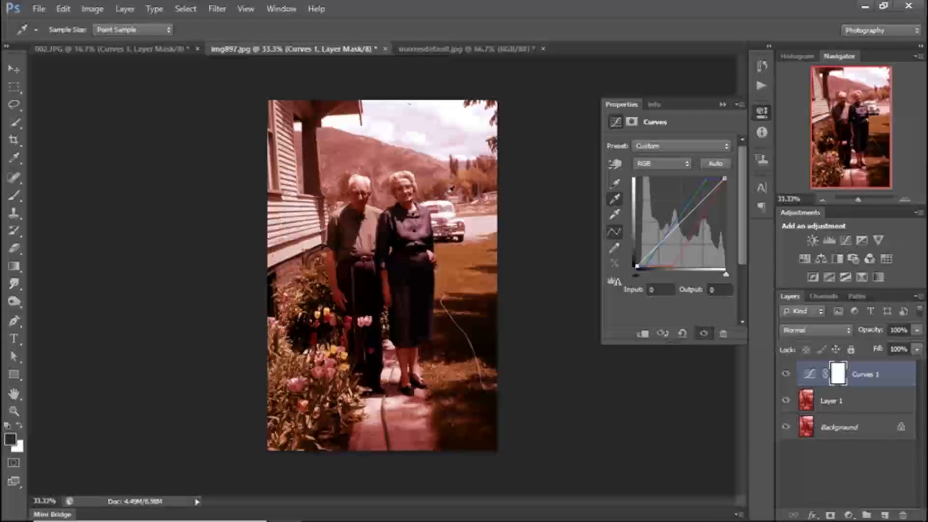
pyautogui.click(449, 211)
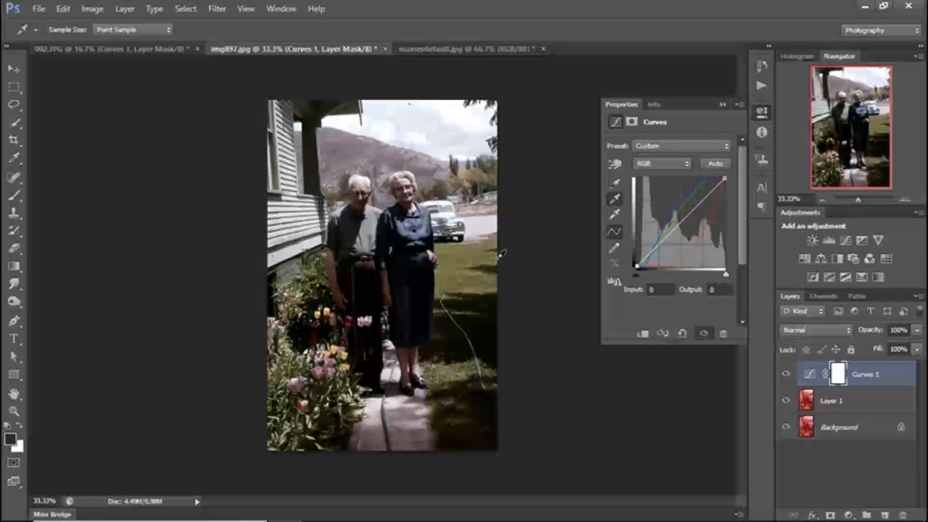
pyautogui.click(786, 374)
pyautogui.click(786, 374)
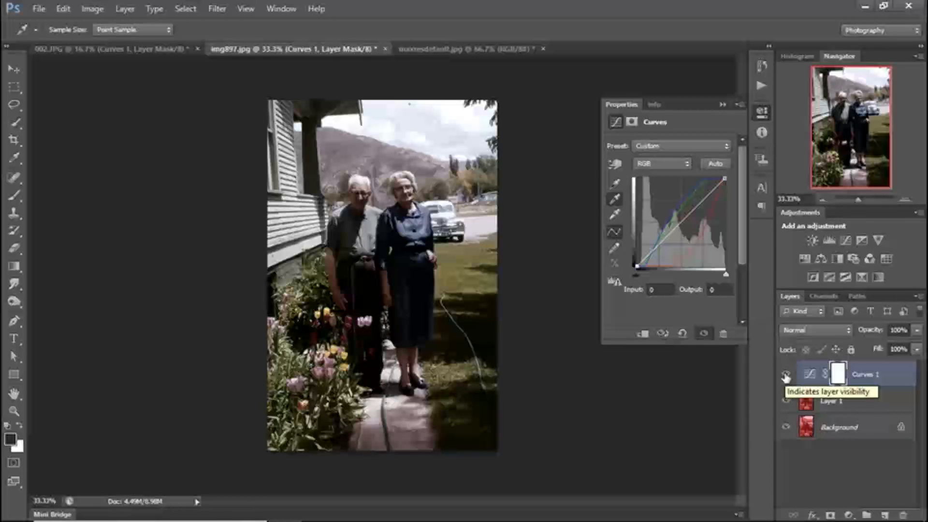
# - Hide the Curves 1 layer and add a second Curves adjustment layer above it
pyautogui.click(785, 375)
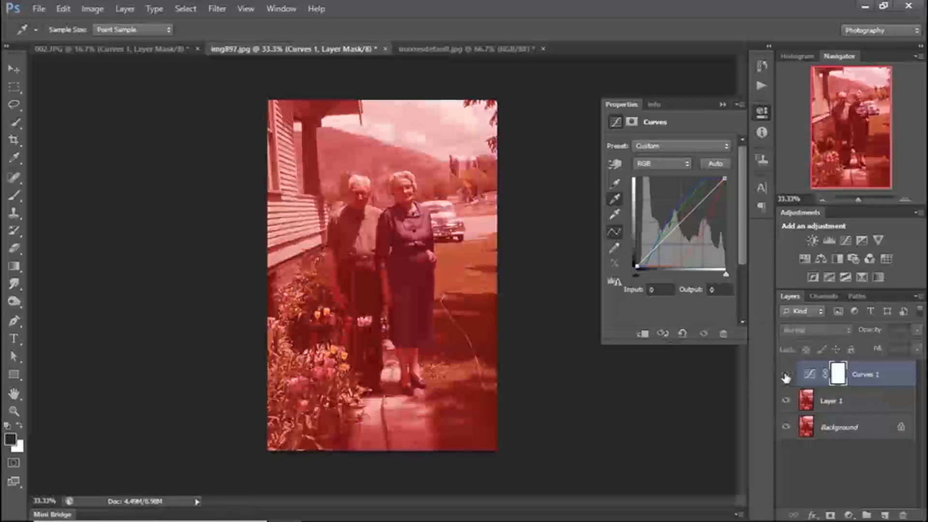
pyautogui.click(848, 515)
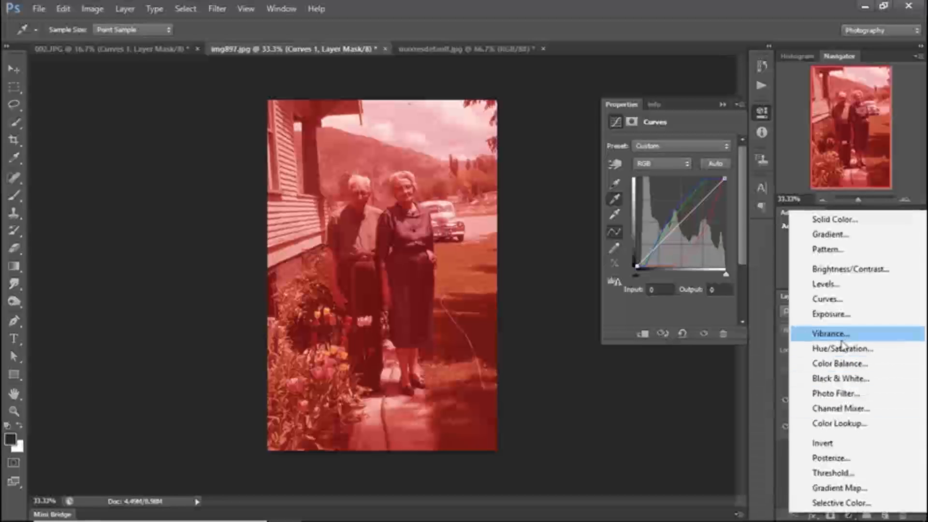
pyautogui.click(842, 300)
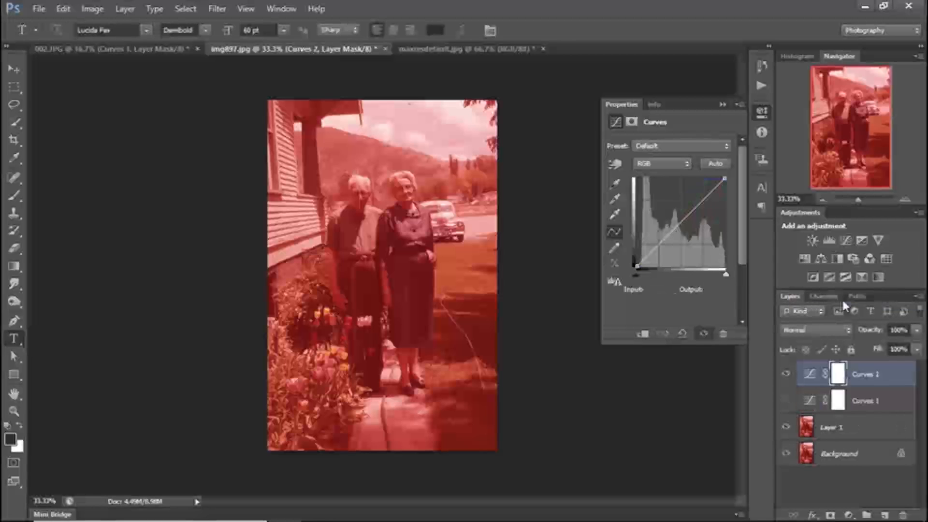
# - Rename the Curves 1 layer as Manual and the Curves 2 layer as Auto
pyautogui.doubleClick(865, 401)
pyautogui.click(883, 402)
pyautogui.moveTo(883, 402); pyautogui.dragTo(849, 401)
pyautogui.write('Minual')
pyautogui.press('Return')
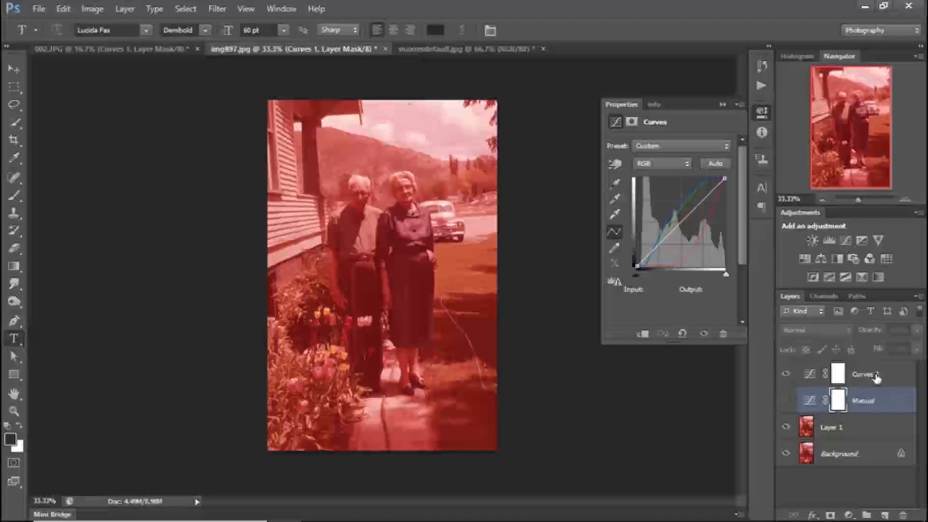
pyautogui.doubleClick(870, 375)
pyautogui.moveTo(887, 375); pyautogui.dragTo(846, 376)
pyautogui.write('Auto')
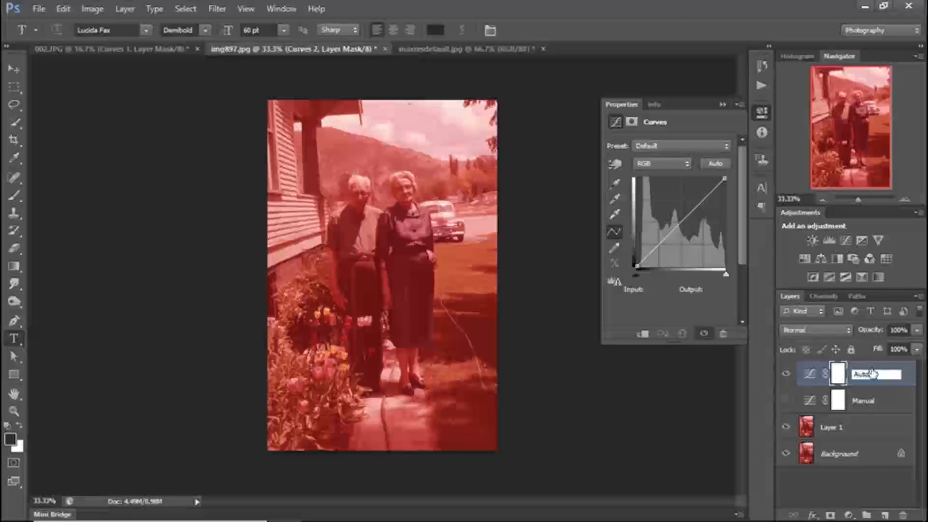
pyautogui.click(905, 377)
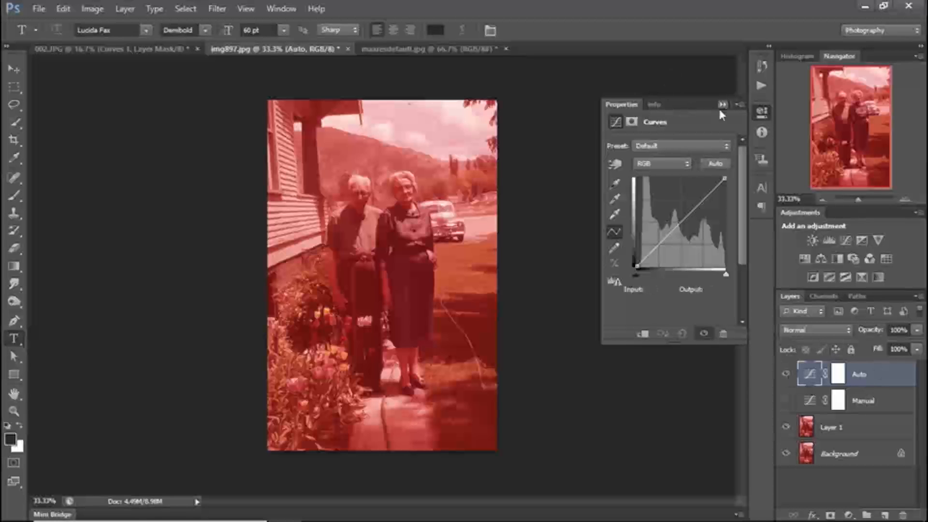
# - Try the auto colour correction algorithms on the Auto Curves layer and apply Find Dark & Light Colors
pyautogui.click(738, 104)
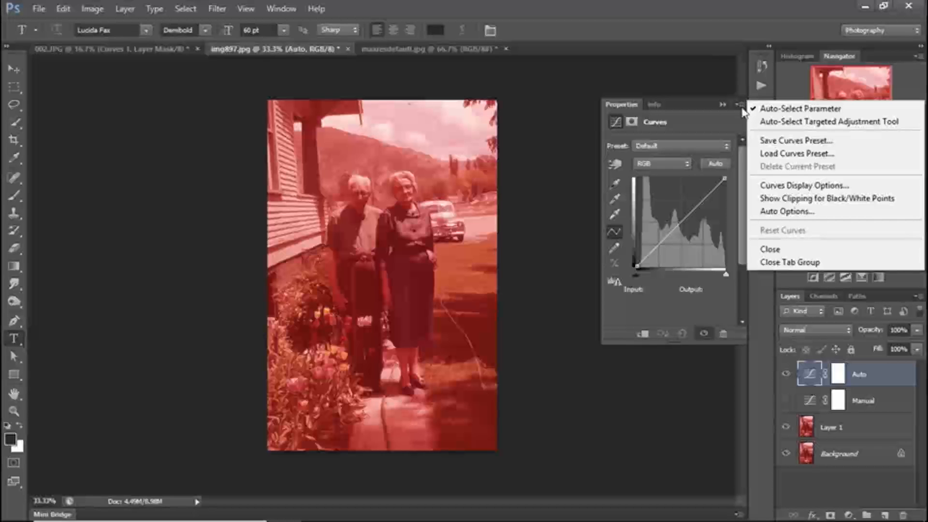
pyautogui.click(768, 213)
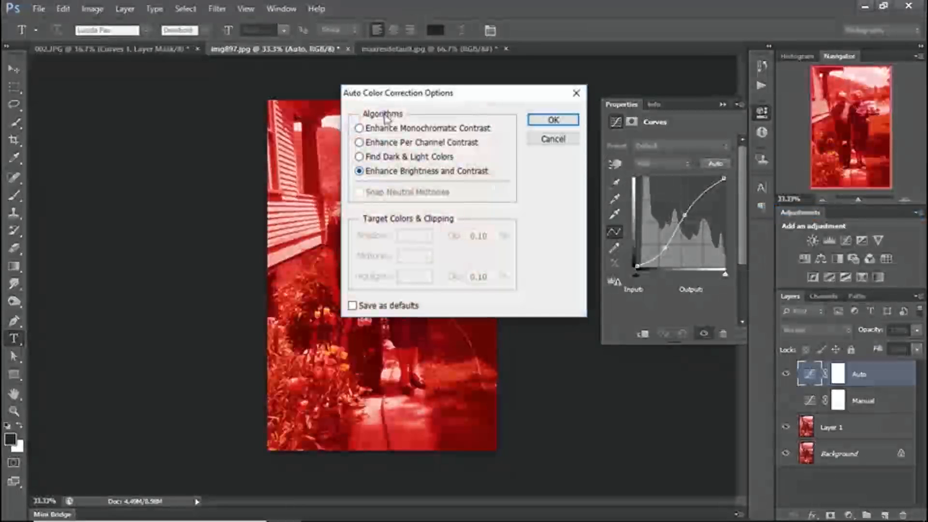
pyautogui.click(362, 130)
pyautogui.click(359, 144)
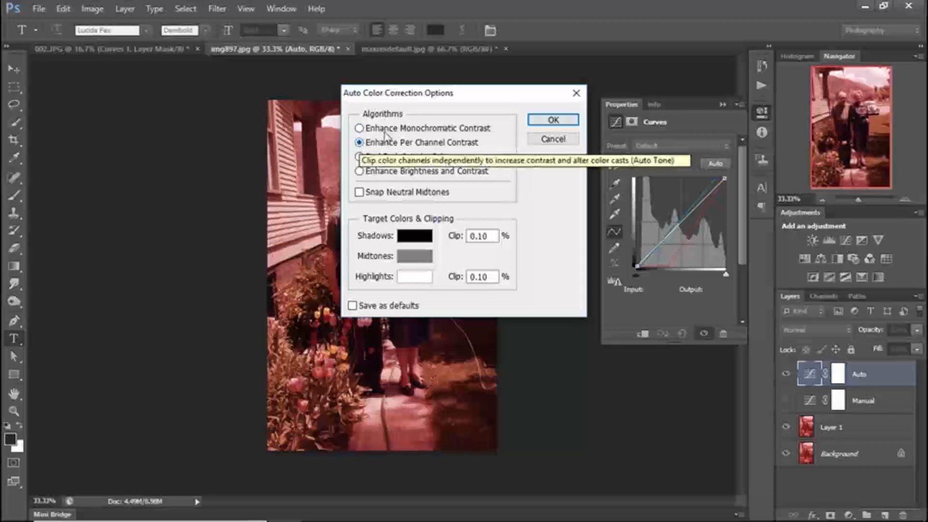
pyautogui.click(359, 157)
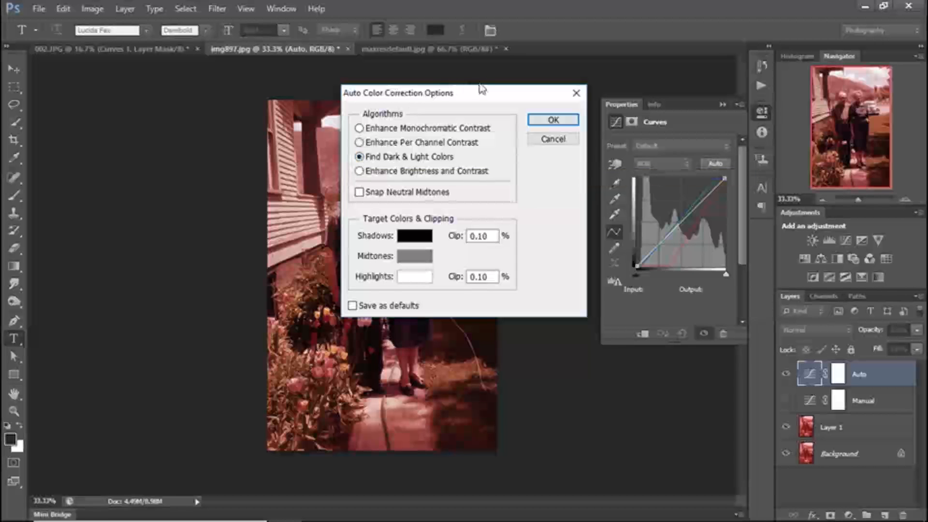
pyautogui.moveTo(482, 99); pyautogui.dragTo(649, 192)
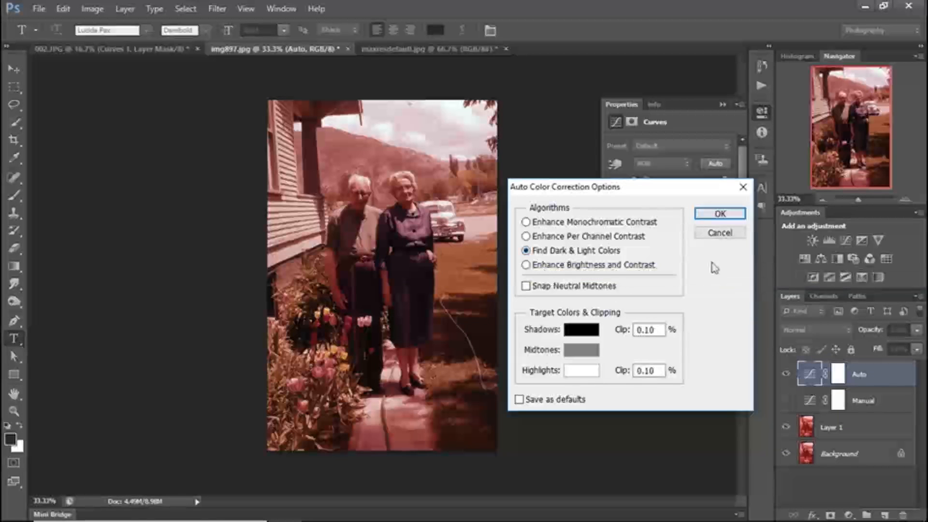
pyautogui.click(720, 215)
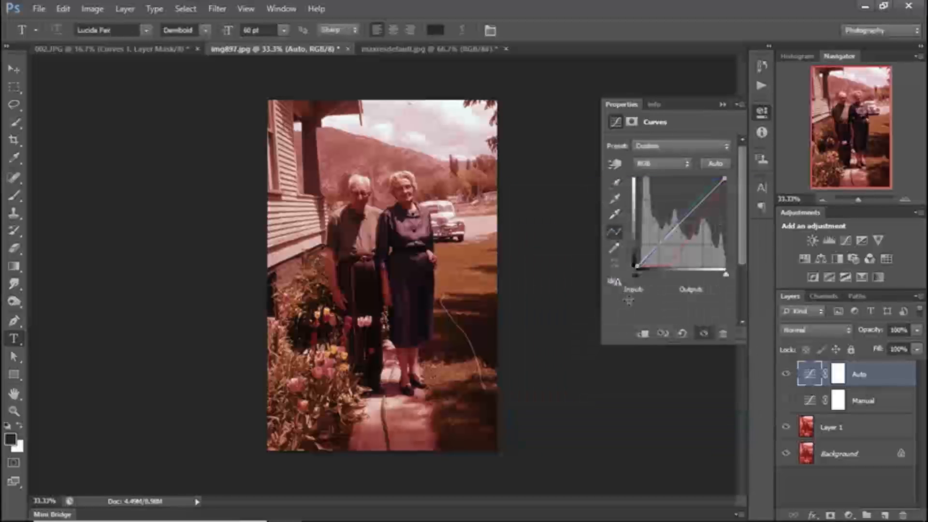
# - Neutralise the remaining cast on the Auto layer by sampling the parked car as the grey point
pyautogui.click(614, 201)
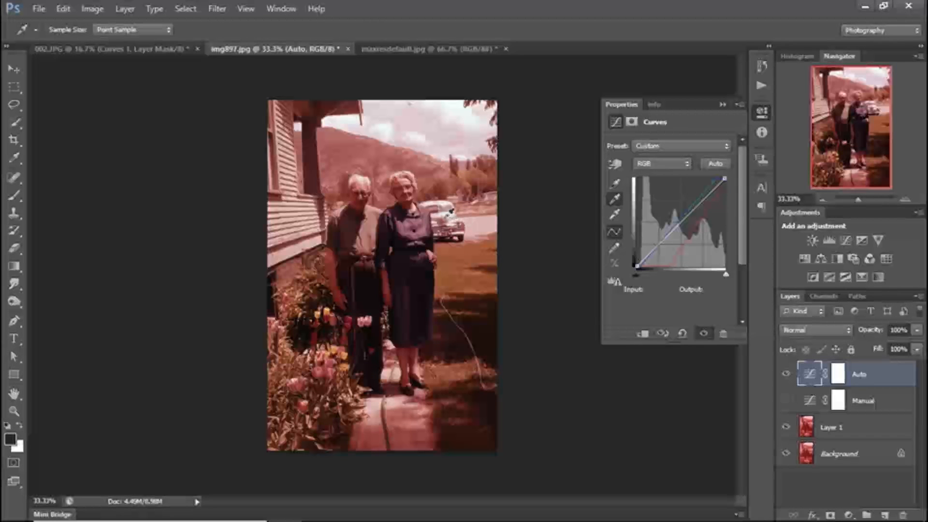
pyautogui.click(448, 209)
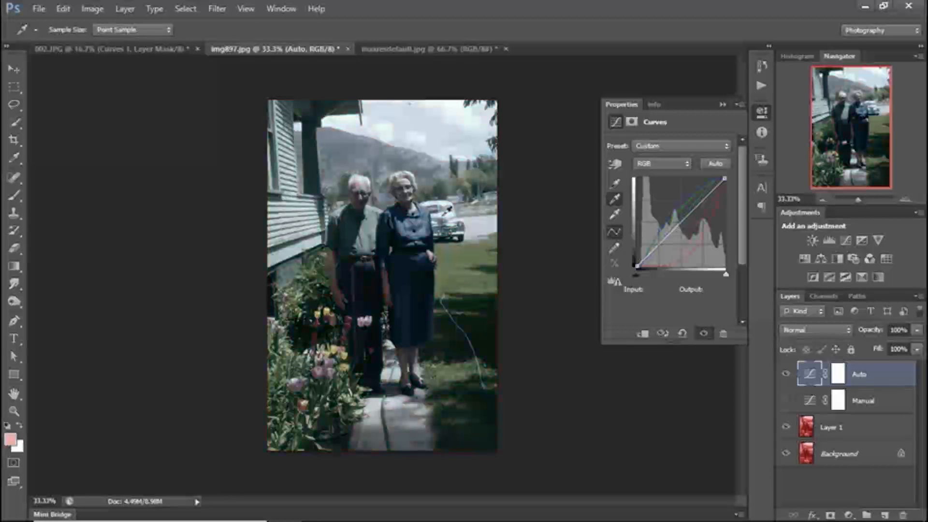
pyautogui.click(448, 209)
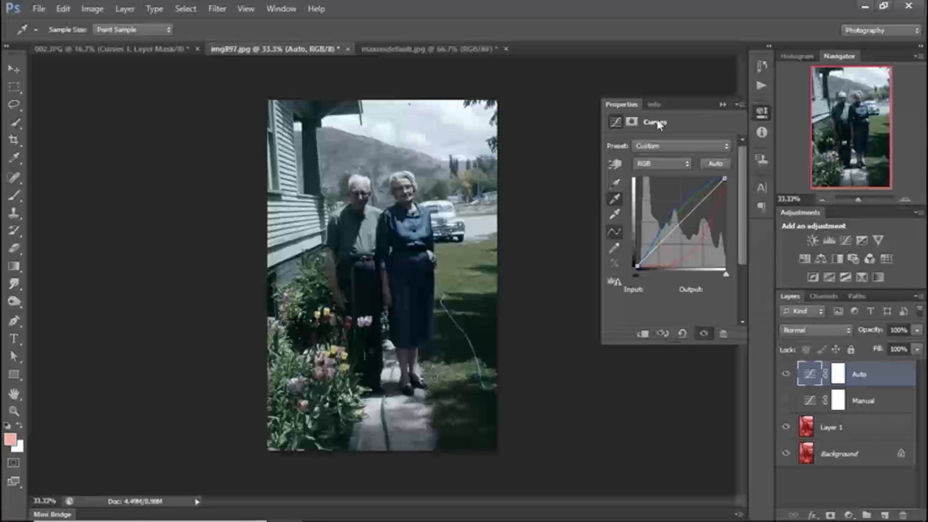
# - Switch to the baby photo maxresdefault.jpg, duplicate its Background layer, and add a Curves adjustment layer above the copy
pyautogui.click(432, 49)
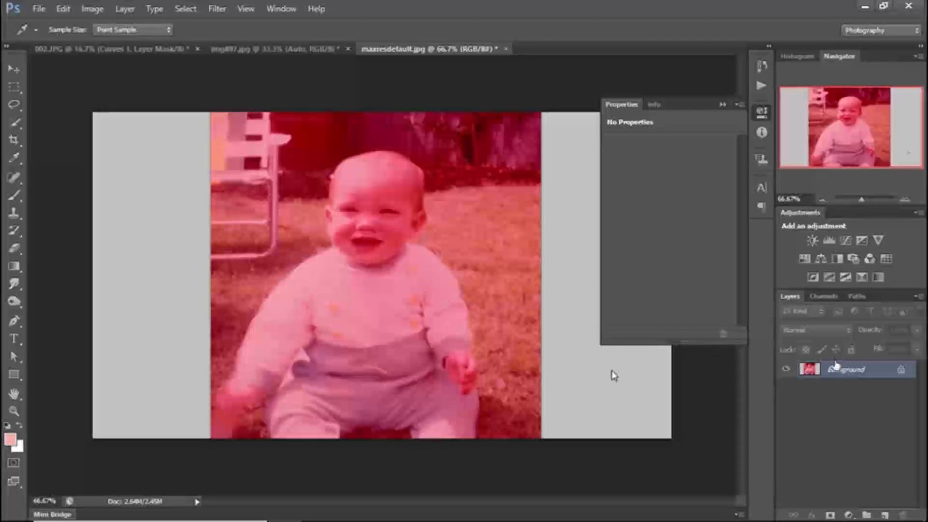
pyautogui.hotkey('ctrl', 'j')
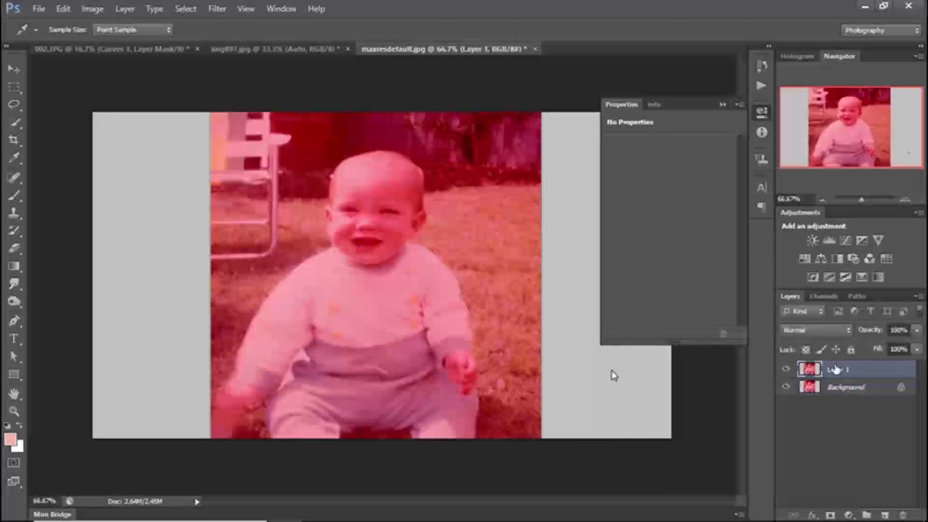
pyautogui.click(849, 515)
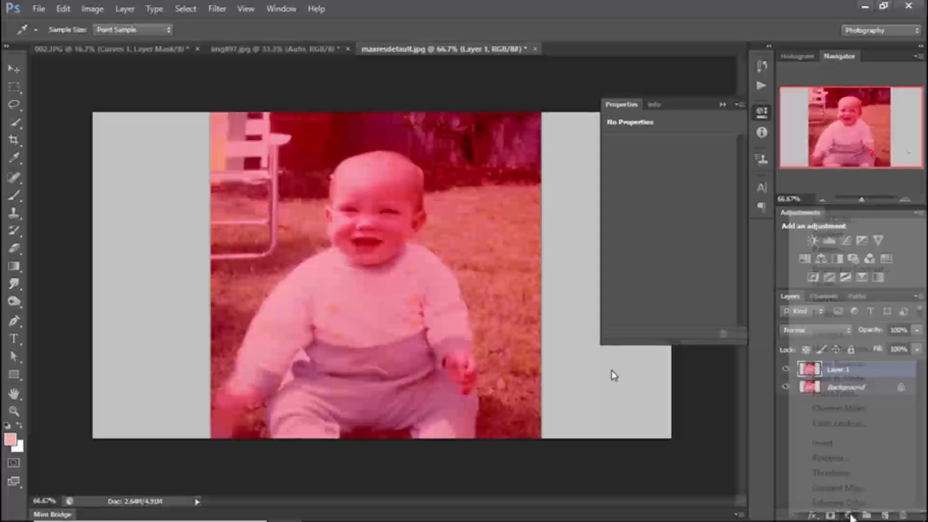
pyautogui.click(874, 308)
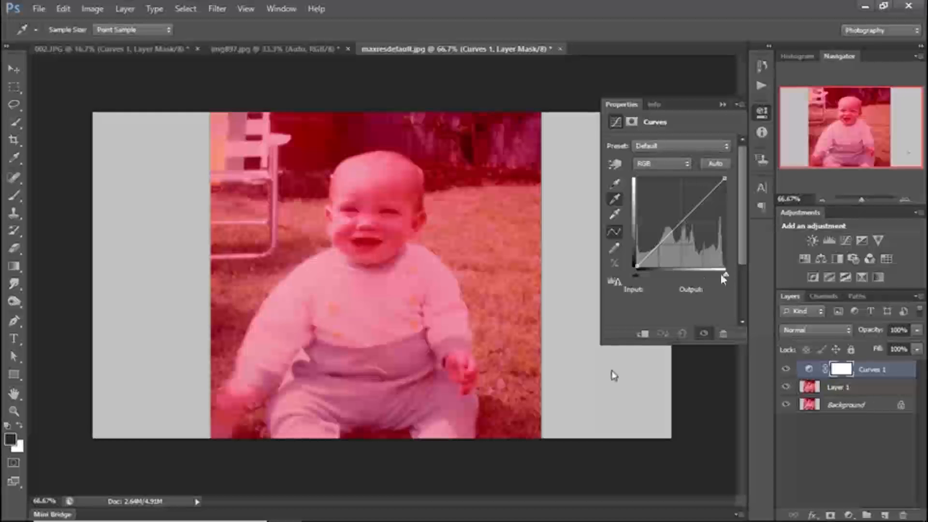
# - Find the photo's brightest area with the Curves highlight input and sample the shoulder of the baby's sweater as the white point
pyautogui.click(615, 216)
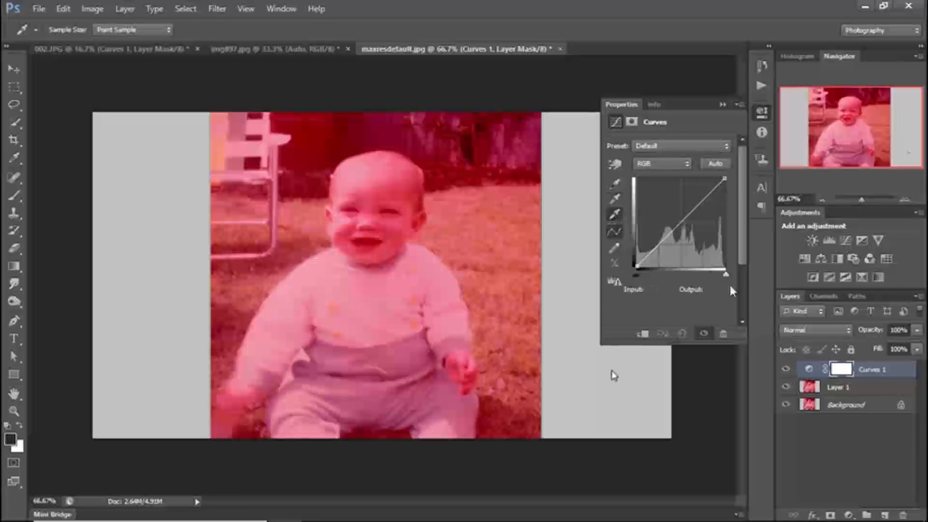
pyautogui.moveTo(728, 278); pyautogui.dragTo(689, 279)
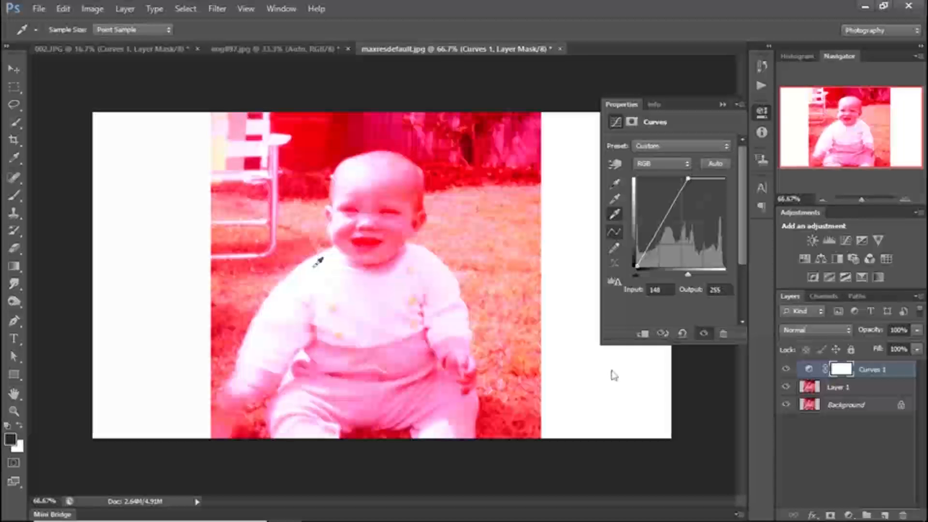
pyautogui.moveTo(688, 273); pyautogui.dragTo(736, 272)
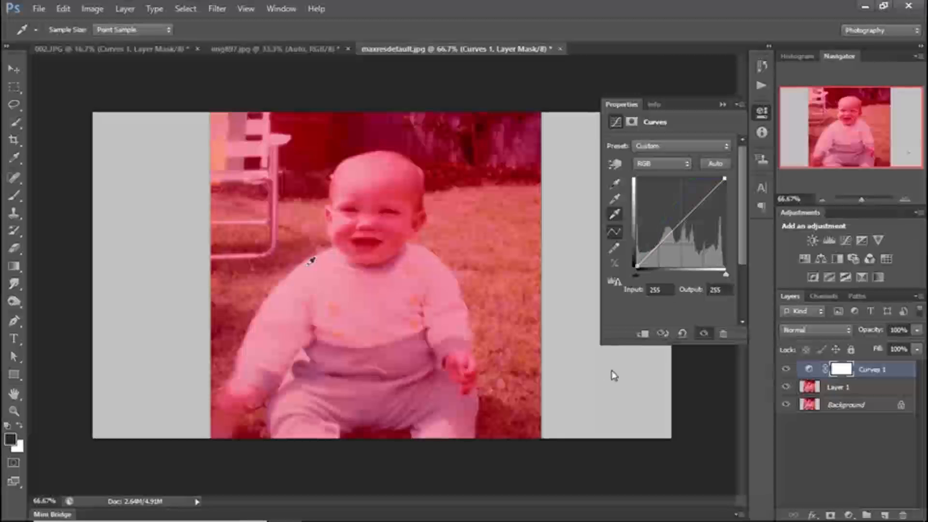
pyautogui.click(308, 263)
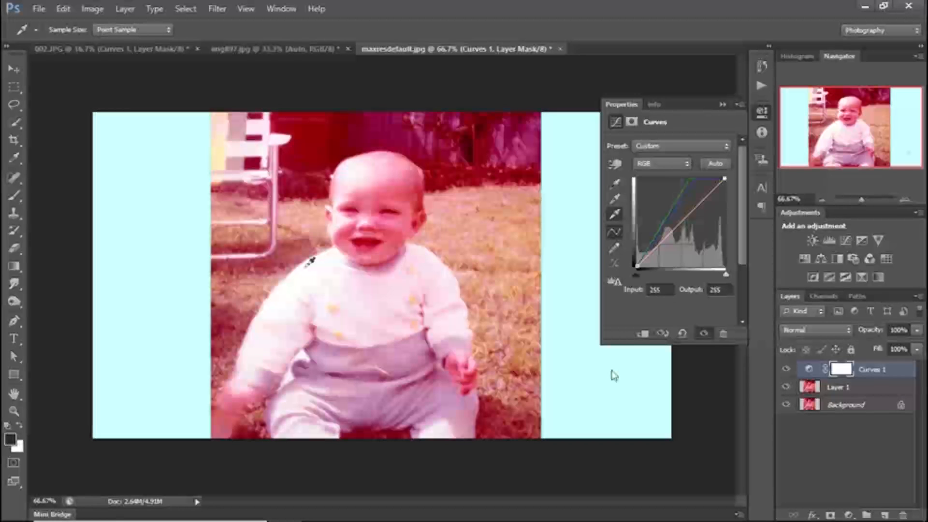
# - Find the darkest area with the Curves shadow input and sample the dark foliage in front of the fence as the black point
pyautogui.click(615, 184)
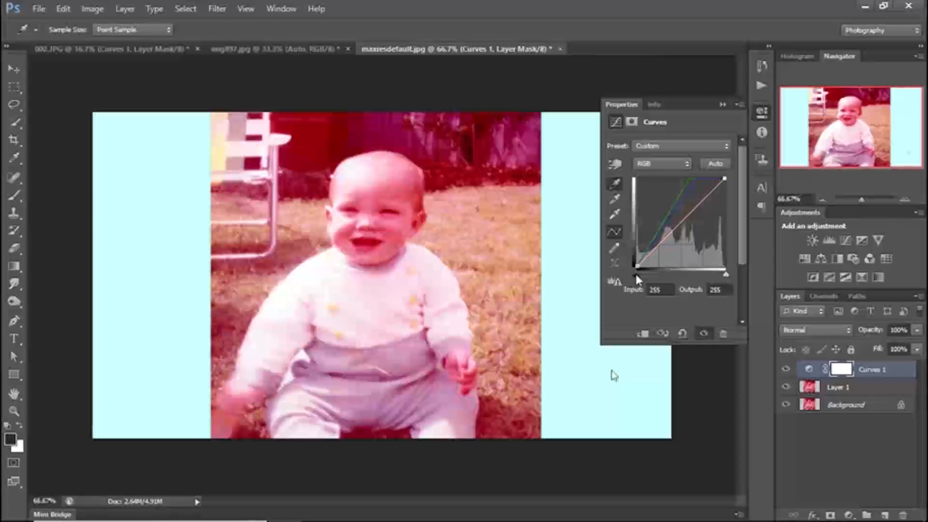
pyautogui.moveTo(636, 275); pyautogui.dragTo(670, 271)
pyautogui.press('alt')
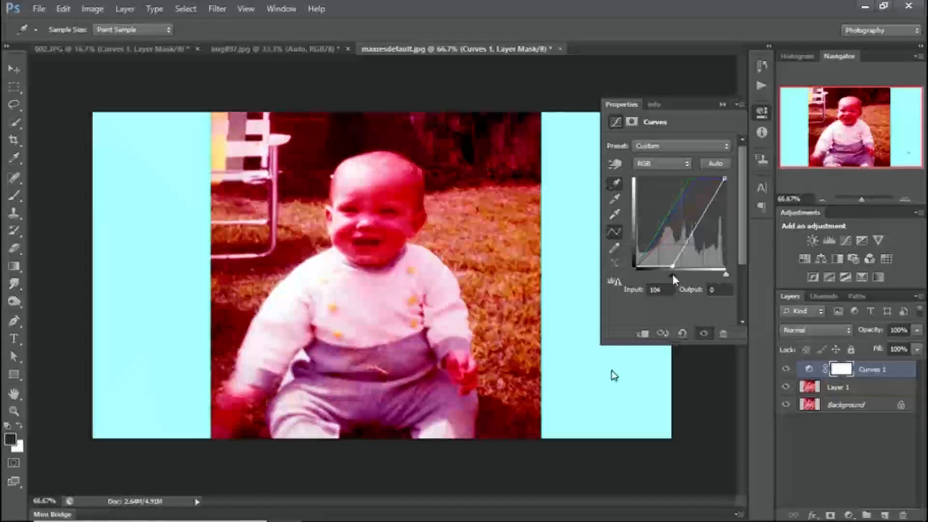
pyautogui.moveTo(672, 274); pyautogui.dragTo(635, 274)
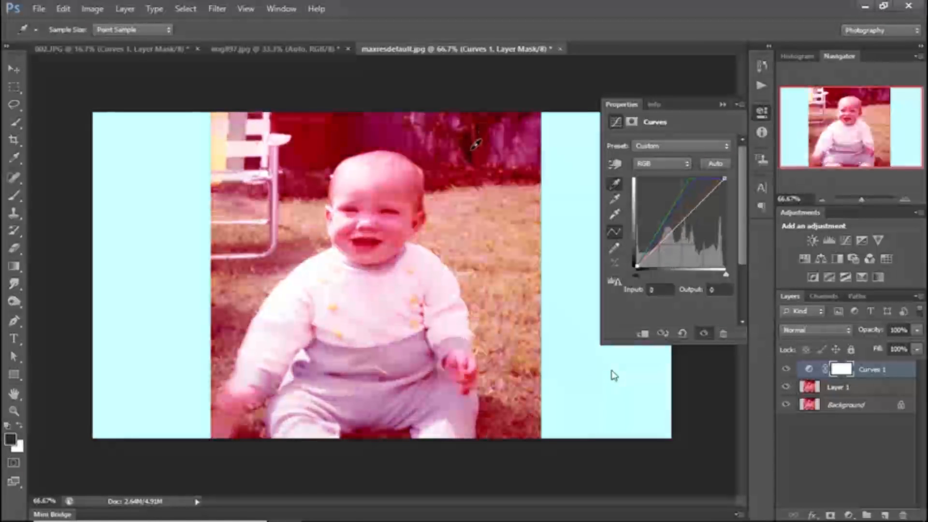
pyautogui.click(476, 144)
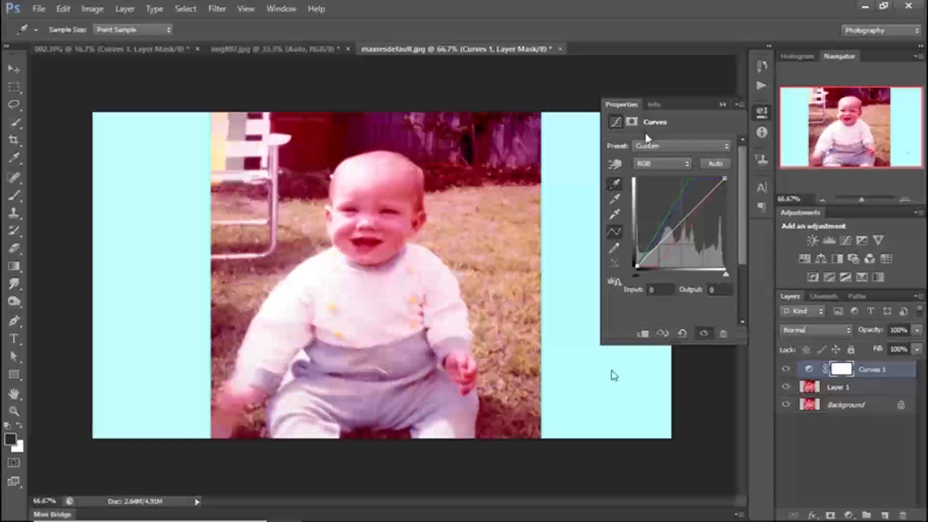
# - Neutralise the red cast on the Curves 1 layer by sampling a grey point beside the lawn chair's frame
pyautogui.click(615, 198)
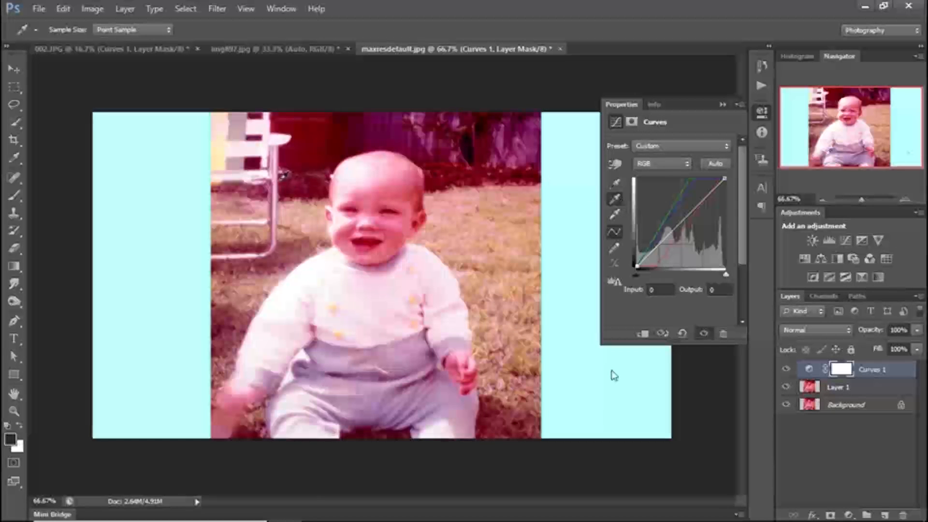
pyautogui.click(281, 180)
pyautogui.click(489, 248)
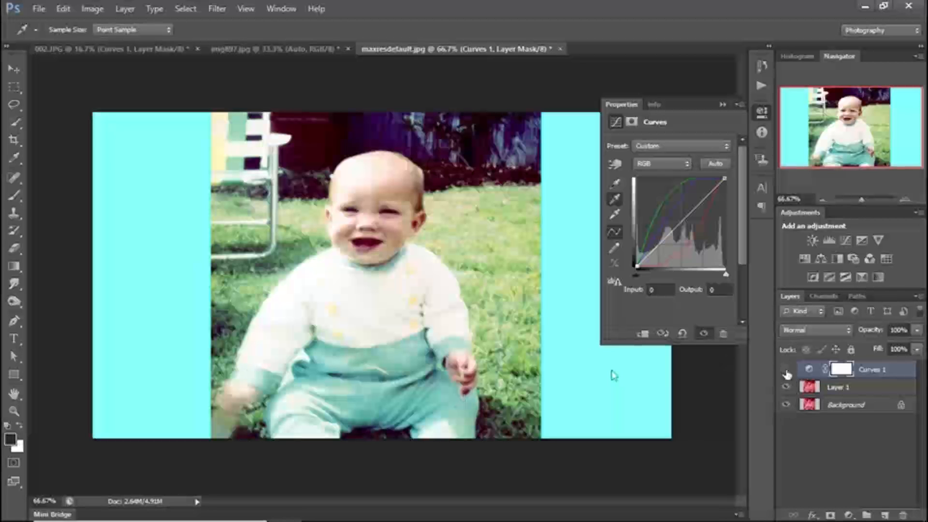
# - Compare the photo with and without Curves 1, leaving it hidden, and add a second Curves adjustment layer above it
pyautogui.click(786, 369)
pyautogui.click(786, 372)
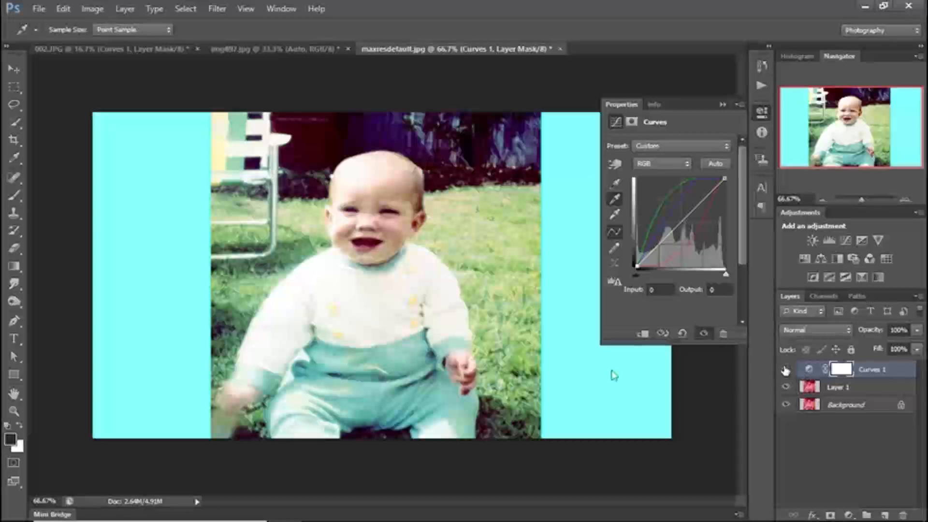
pyautogui.click(785, 370)
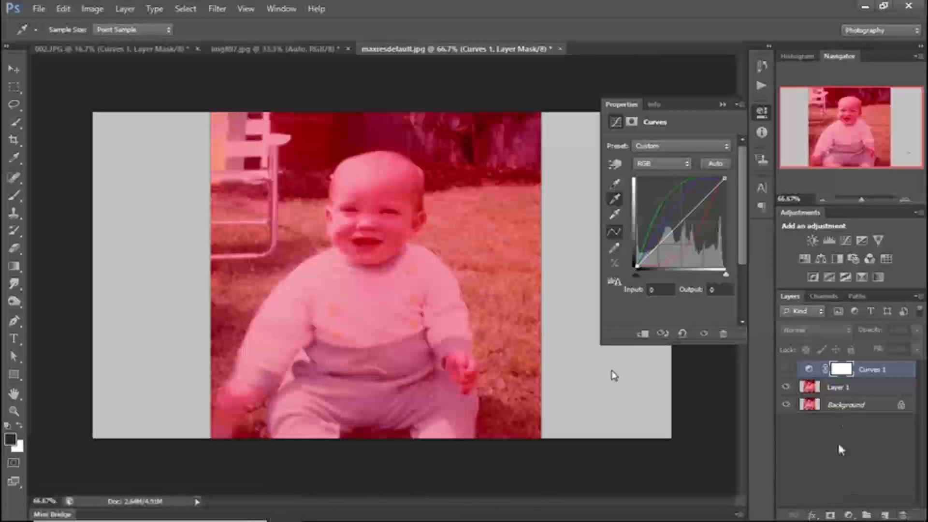
pyautogui.click(848, 515)
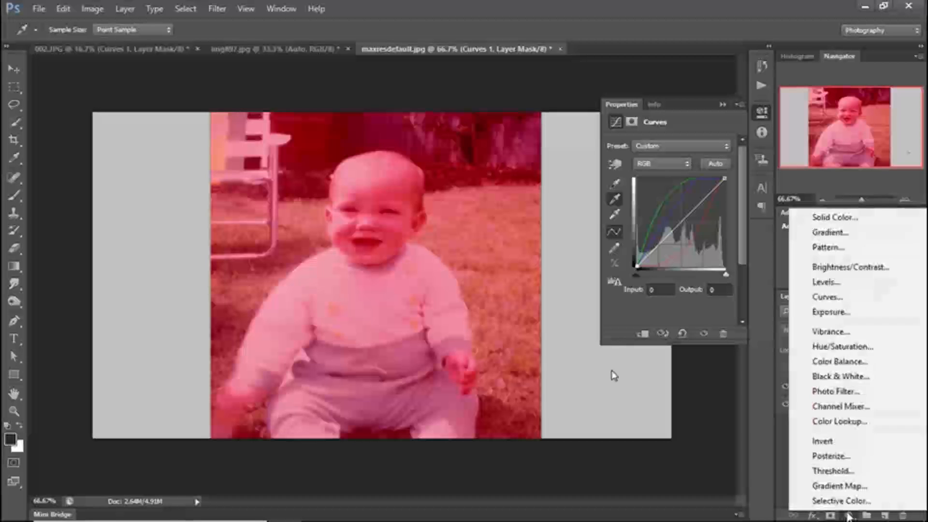
pyautogui.click(852, 300)
pyautogui.press('t')
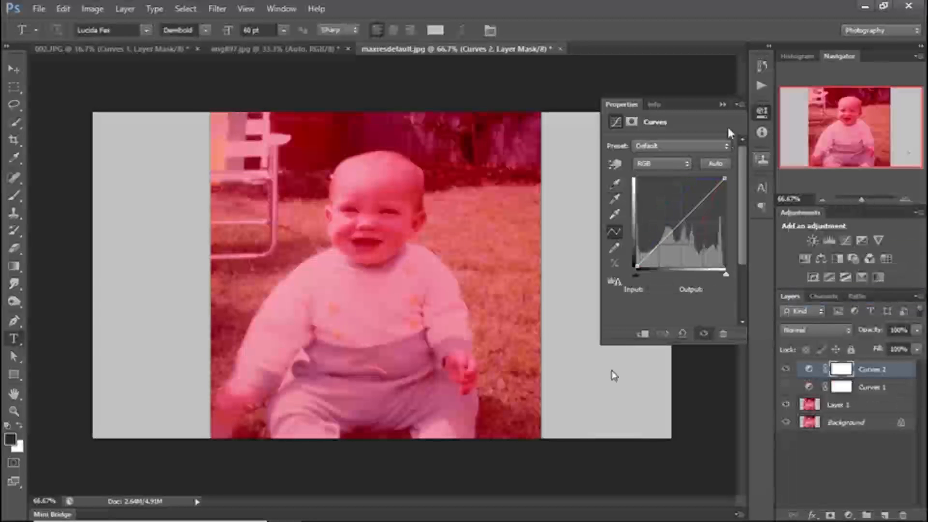
# - Compare the Find Dark & Light Colors and Enhance Per Channel Contrast algorithms on Curves 2 and apply Find Dark & Light Colors
pyautogui.click(739, 104)
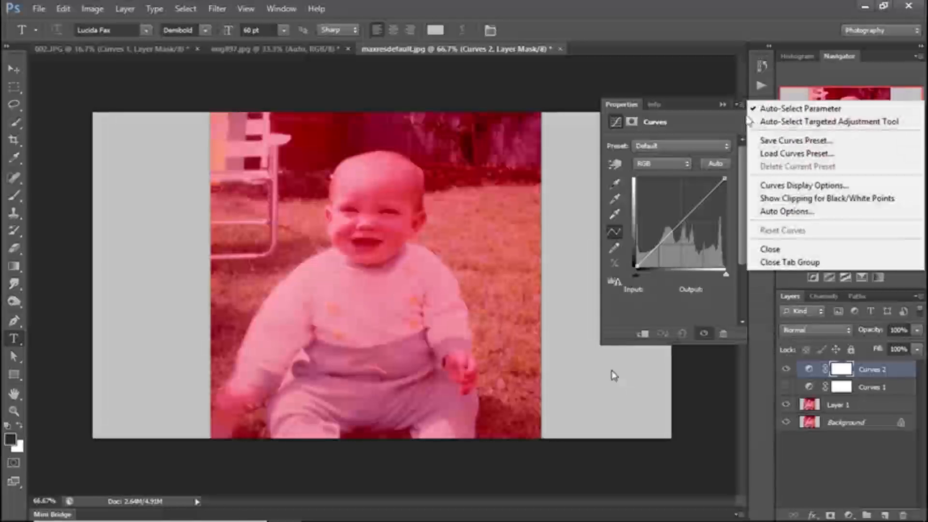
pyautogui.click(772, 211)
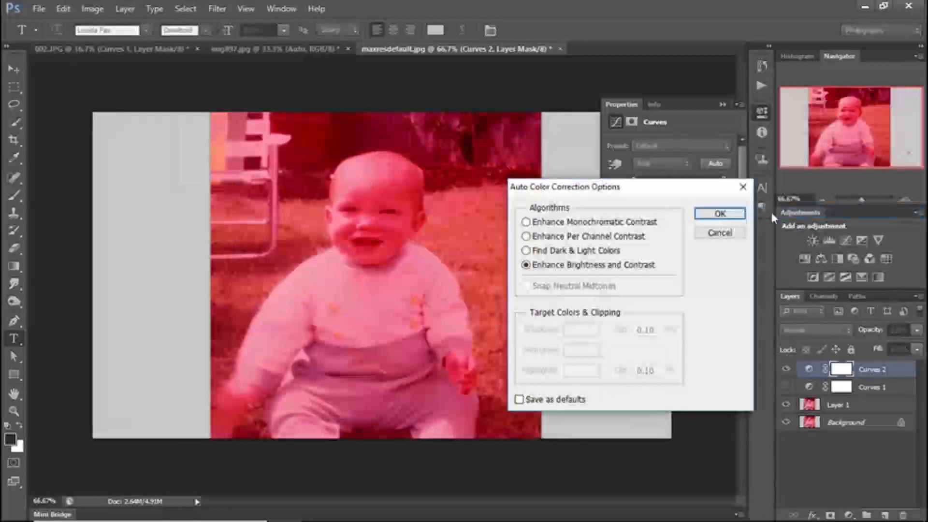
pyautogui.click(526, 250)
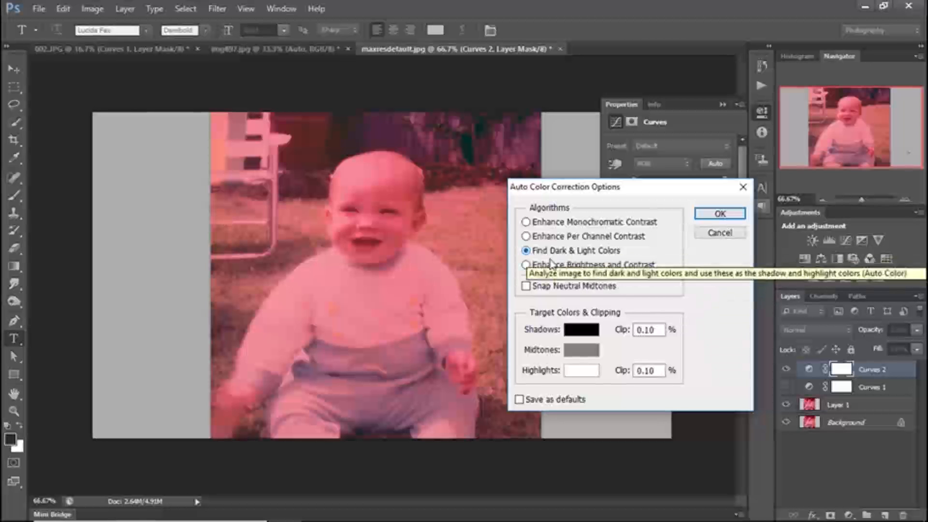
pyautogui.click(525, 237)
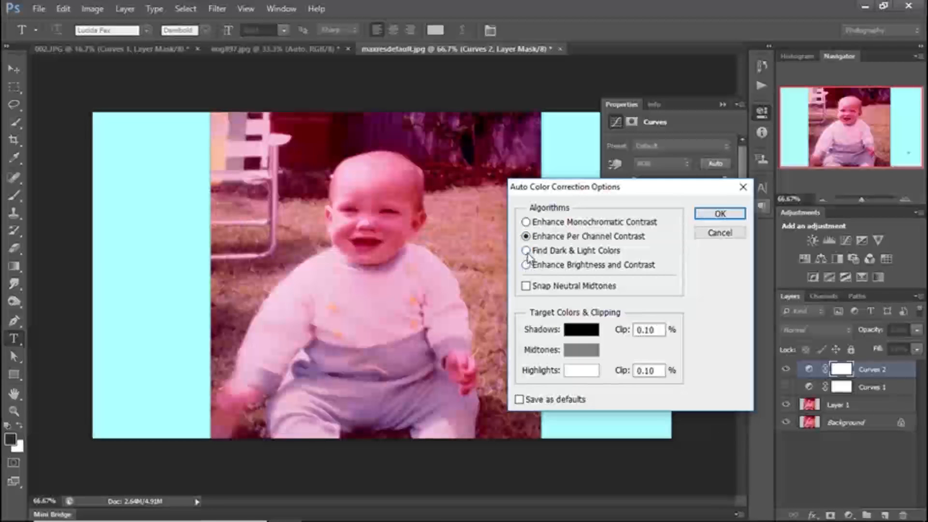
pyautogui.click(526, 250)
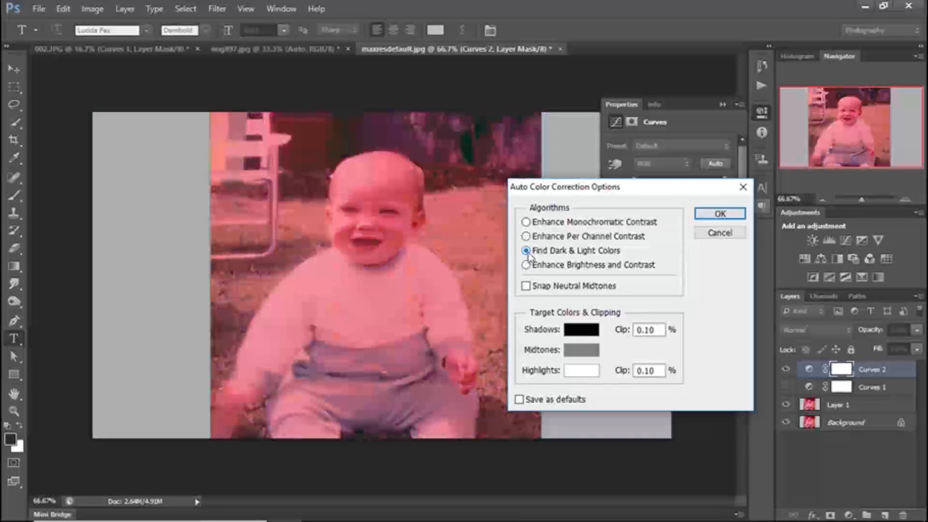
pyautogui.click(709, 217)
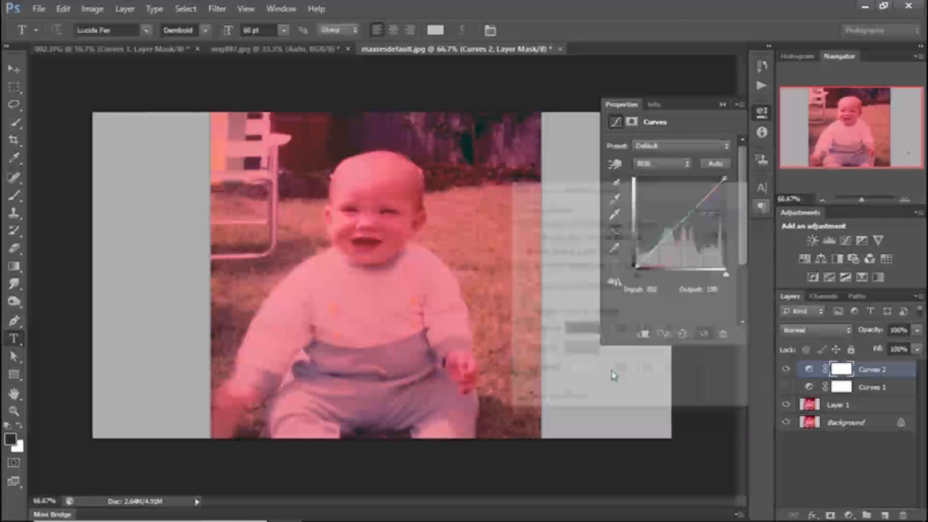
# - Neutralise the remaining cast on Curves 2 by trying several grey points, finishing with one at the lawn chair's lower frame
pyautogui.click(615, 199)
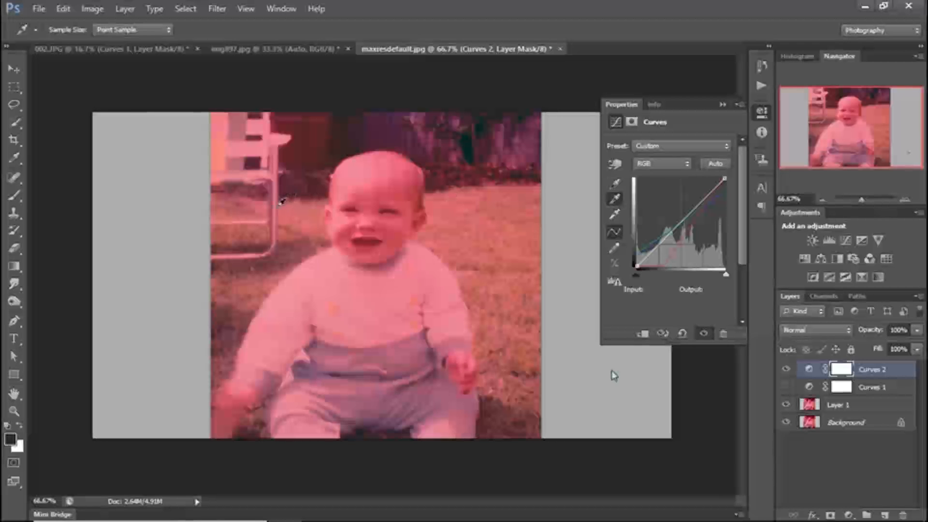
pyautogui.click(280, 202)
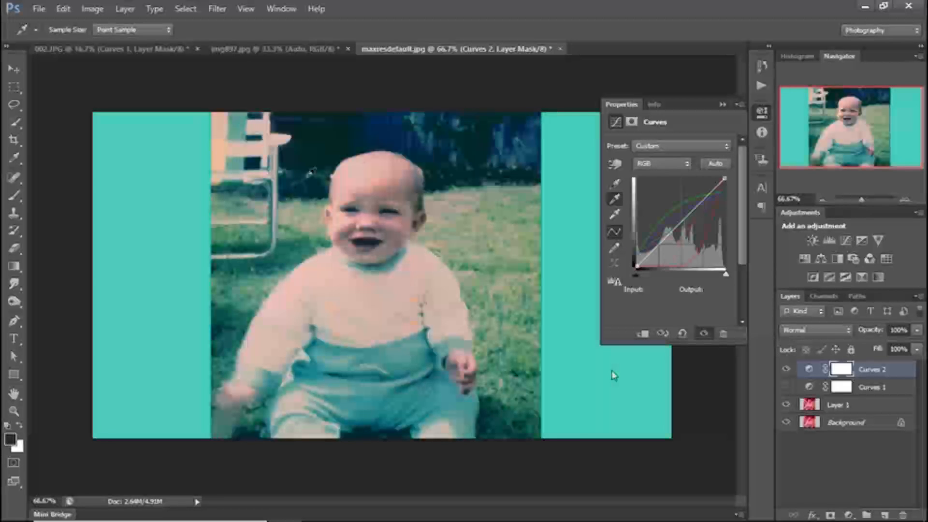
pyautogui.click(323, 196)
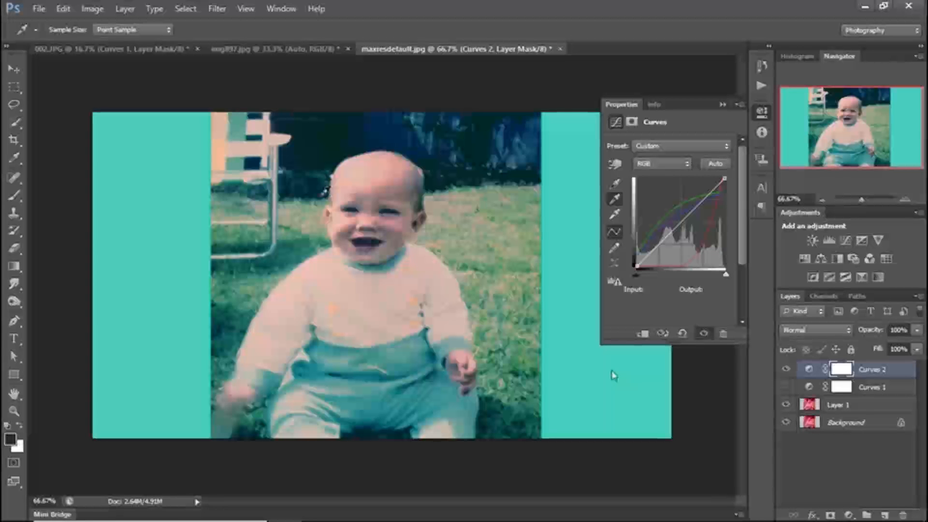
pyautogui.click(324, 193)
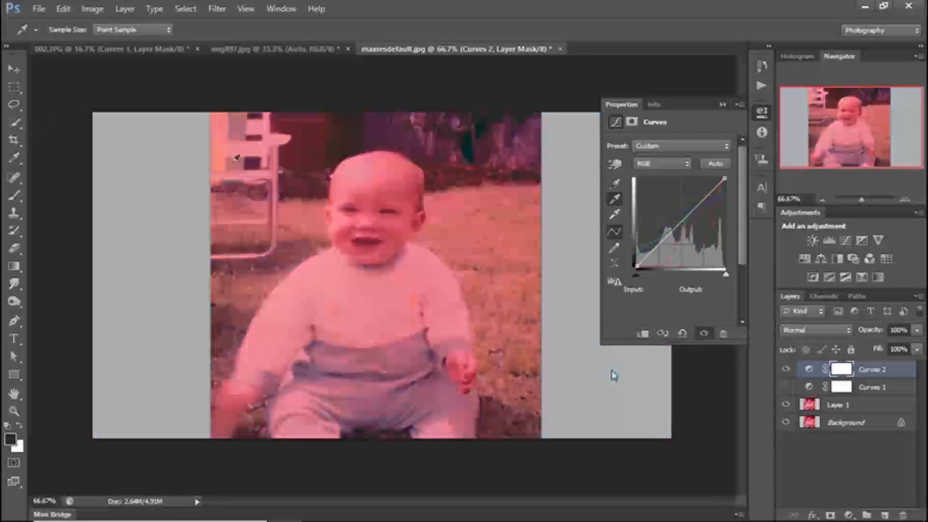
pyautogui.click(280, 180)
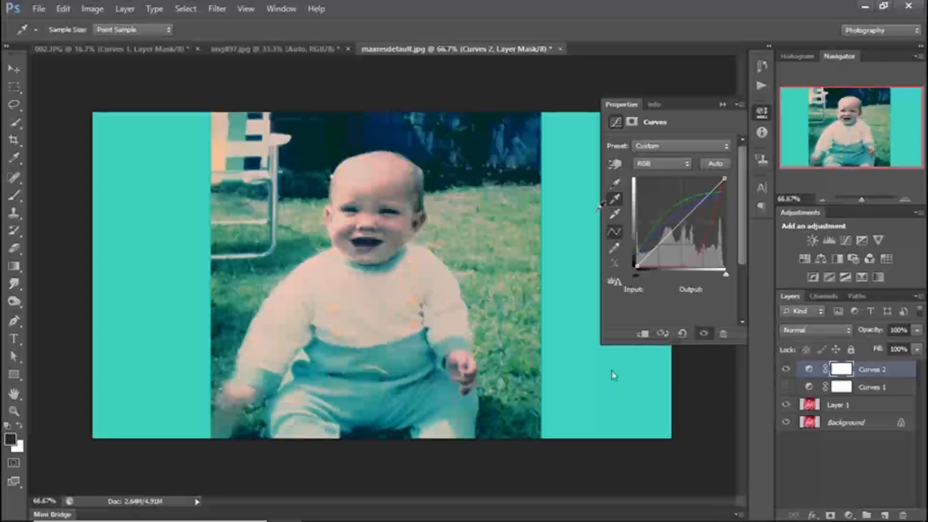
pyautogui.click(598, 210)
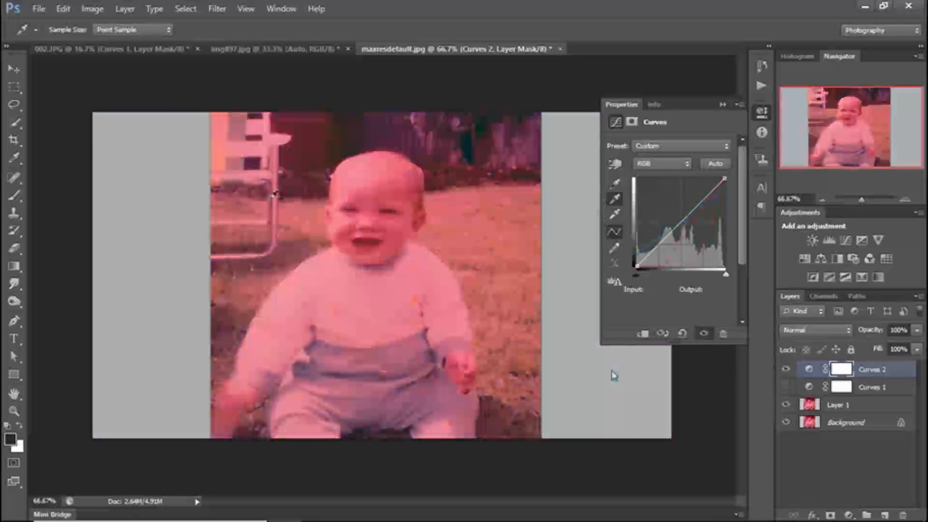
pyautogui.click(253, 251)
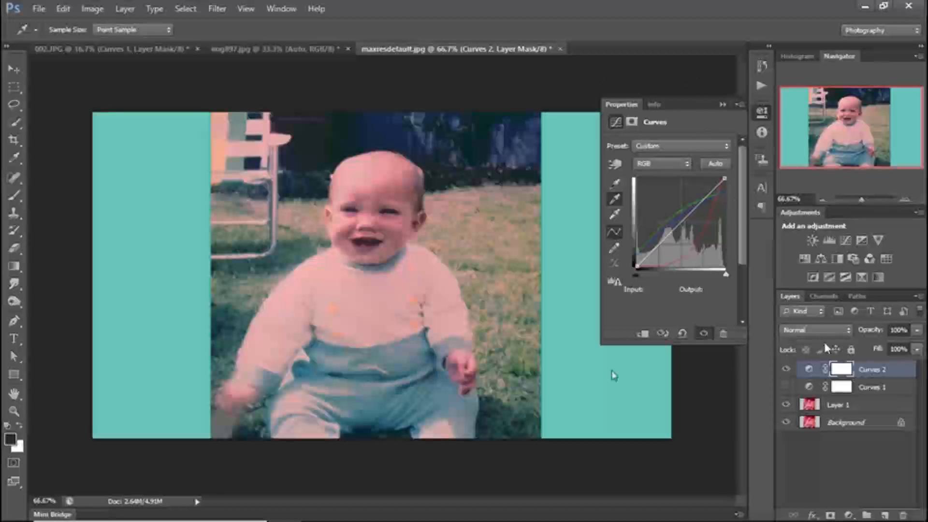
# - Compare the Curves 1 and Curves 2 corrections by toggling their visibility, leave both hidden, and switch to img897.jpg
pyautogui.click(786, 371)
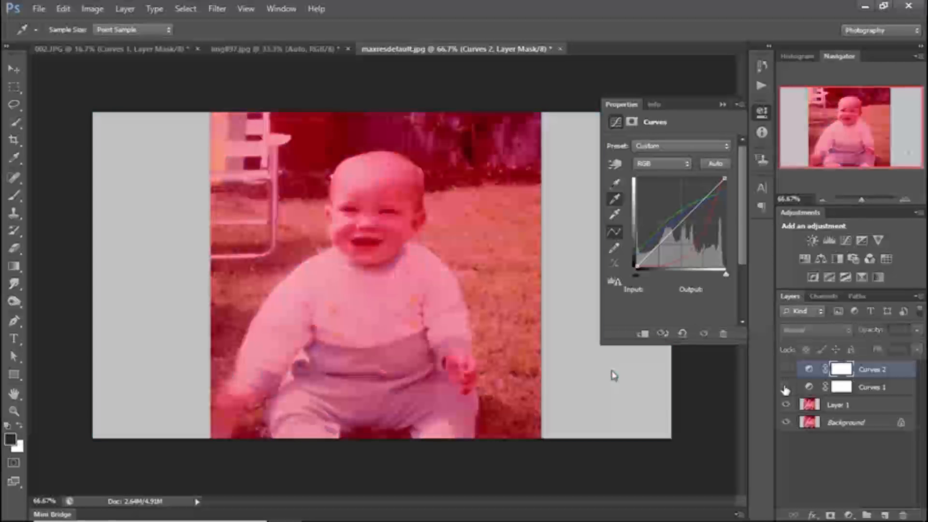
pyautogui.click(786, 388)
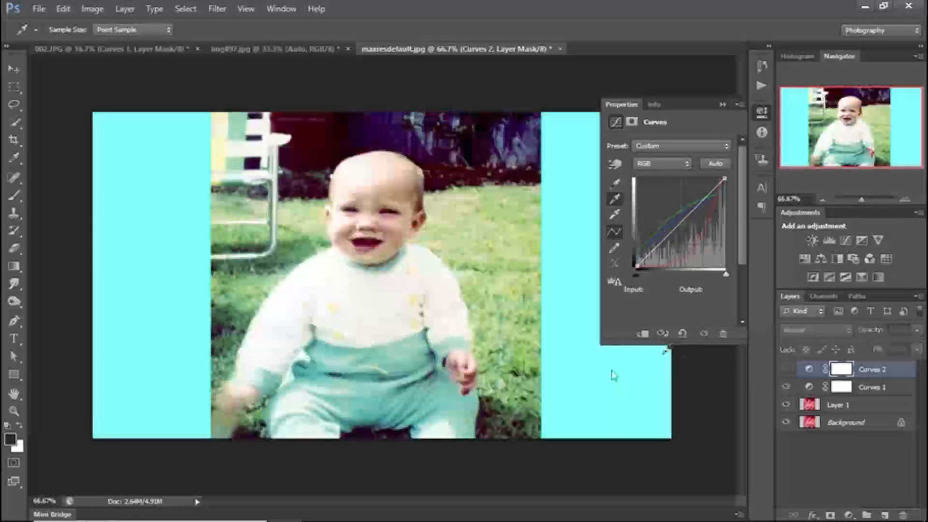
pyautogui.click(786, 370)
pyautogui.click(786, 371)
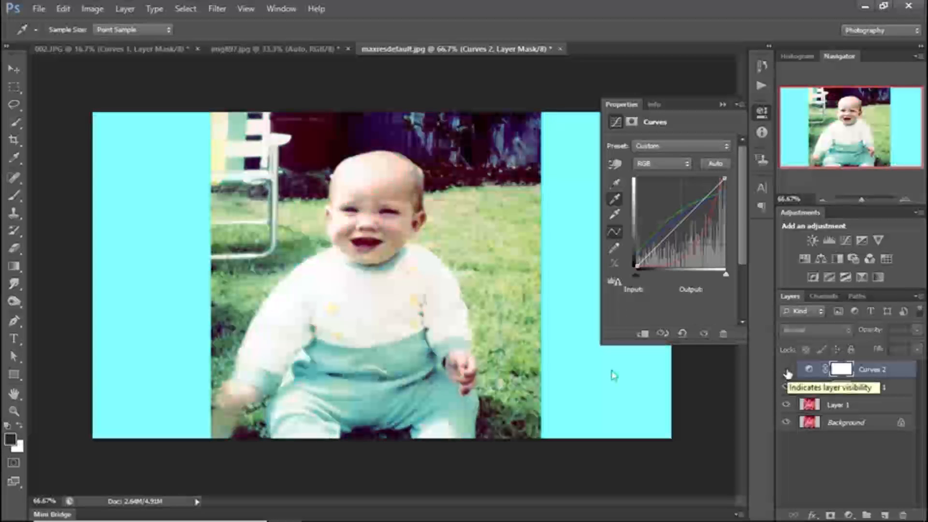
pyautogui.click(786, 388)
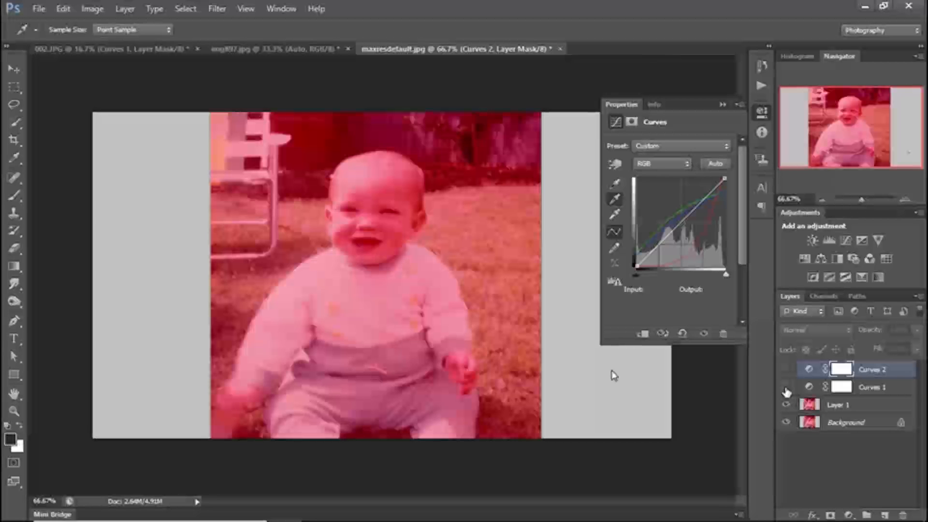
pyautogui.click(328, 48)
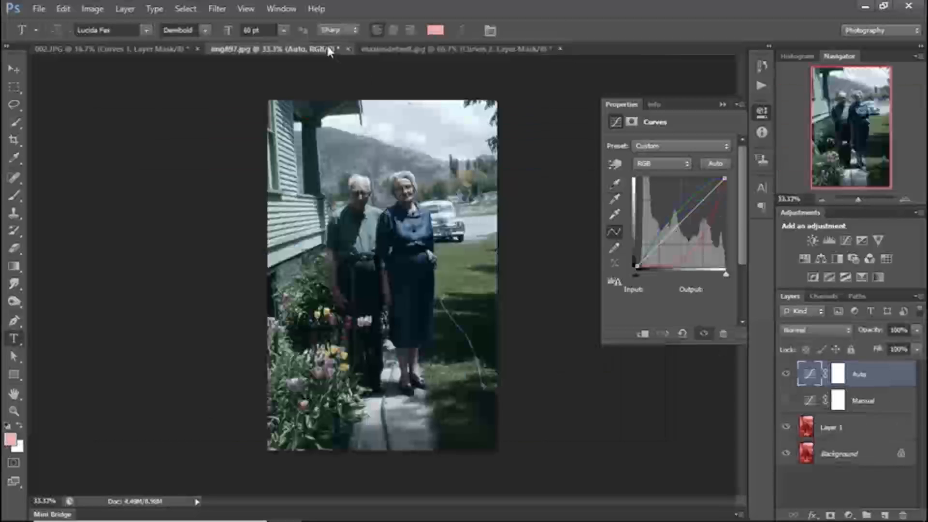